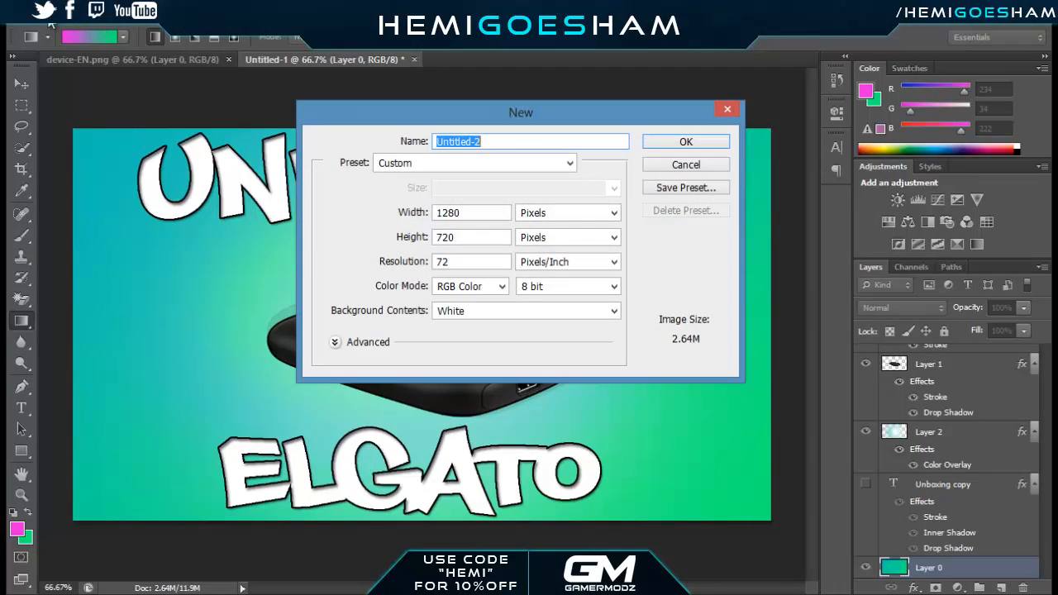
Create a new 1280 x 720 pixel document at 72 pixels/inch in RGB Color with white background contents
click(613, 213)
click(570, 242)
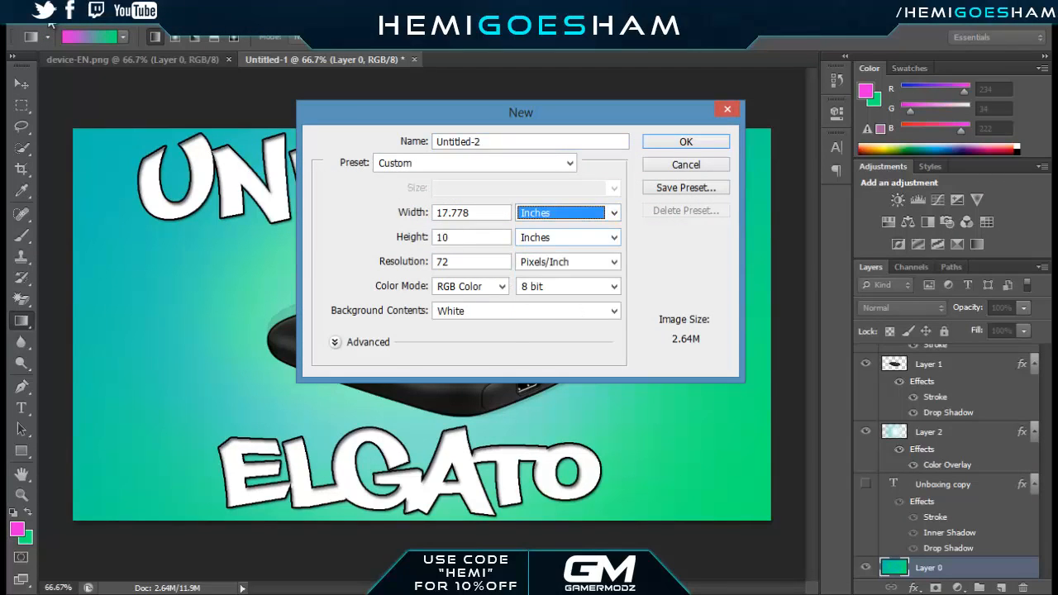
click(614, 214)
click(563, 226)
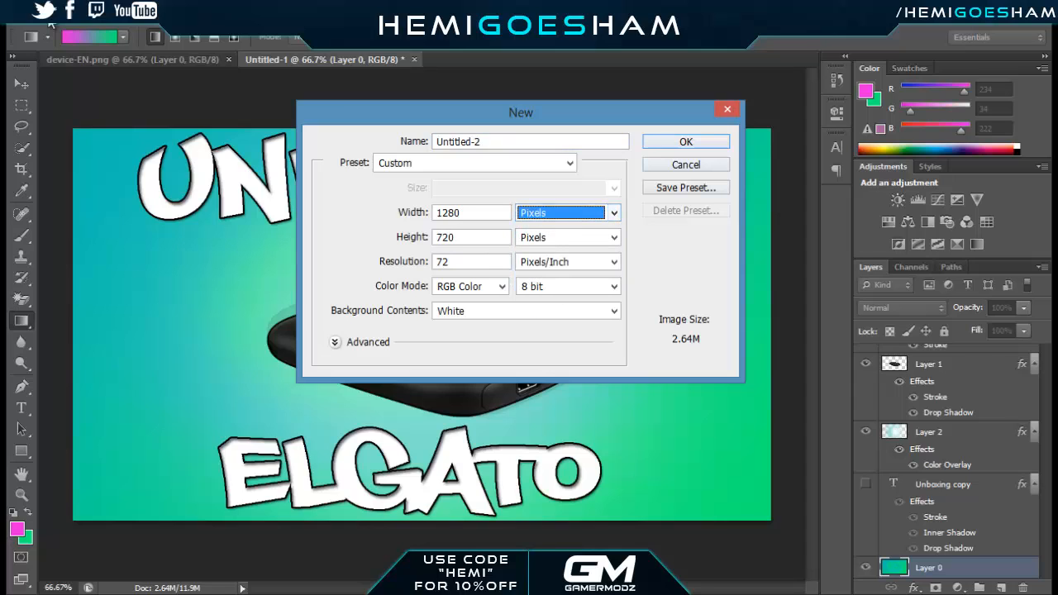
key(Return)
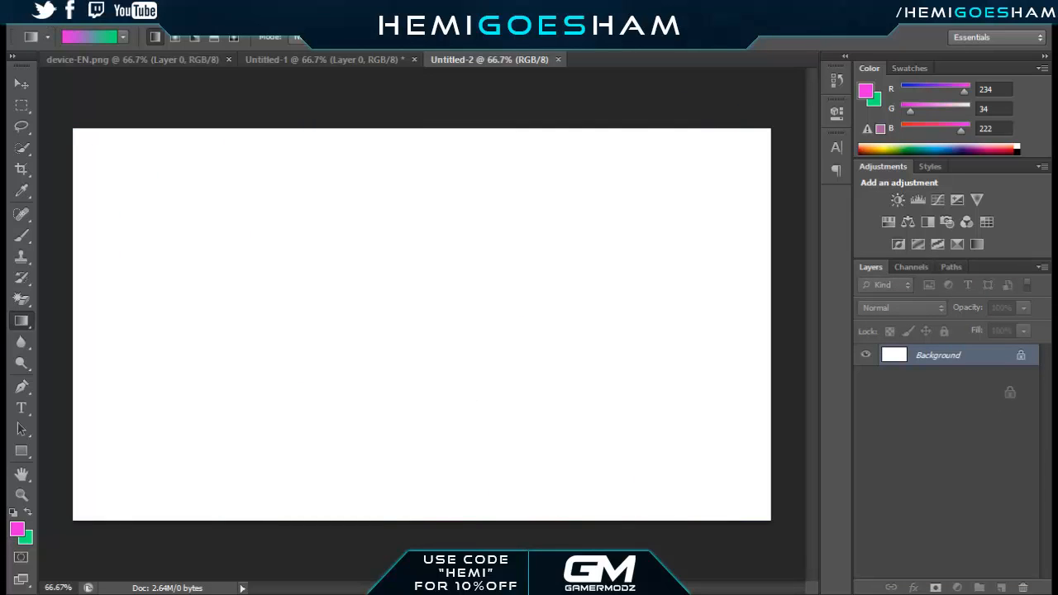
Convert the locked background into a regular layer and add a new empty layer above it
drag(1011, 592, 1024, 588)
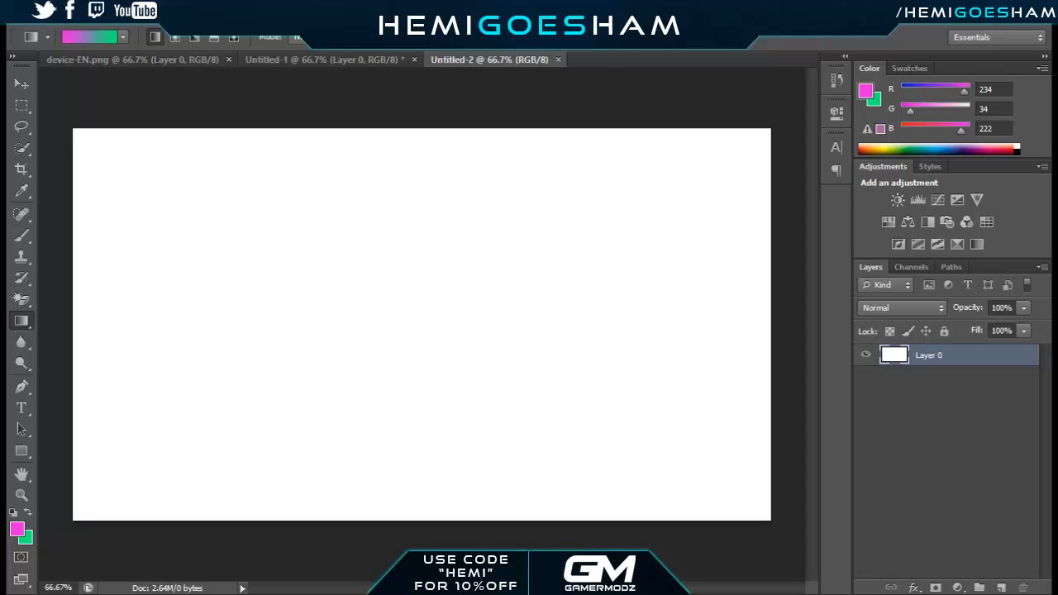
click(1002, 588)
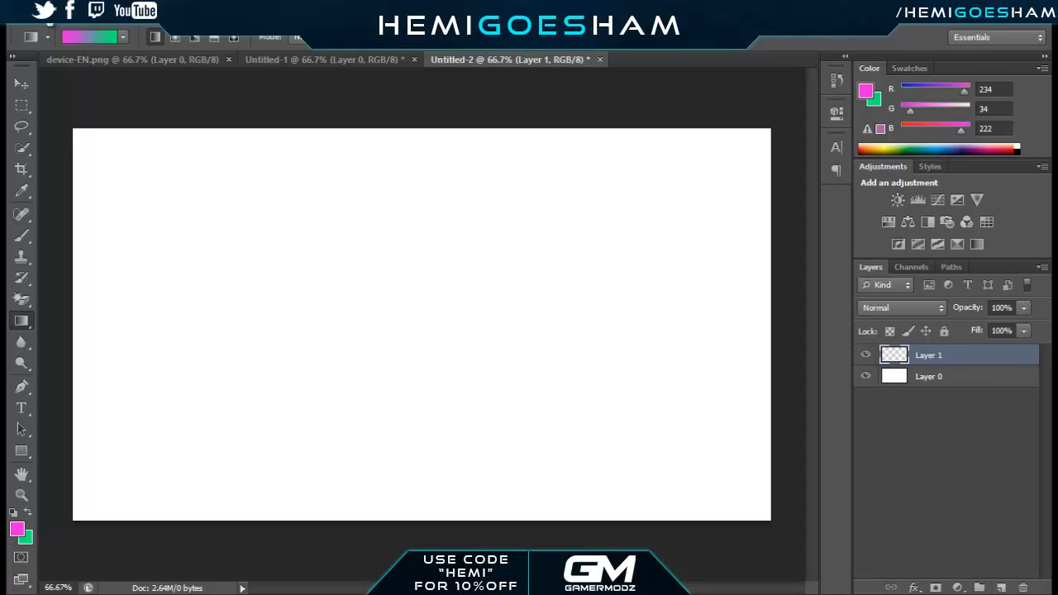
Try a diagonal magenta-to-green linear gradient across the bottom layer, Layer 0, and undo it
click(951, 377)
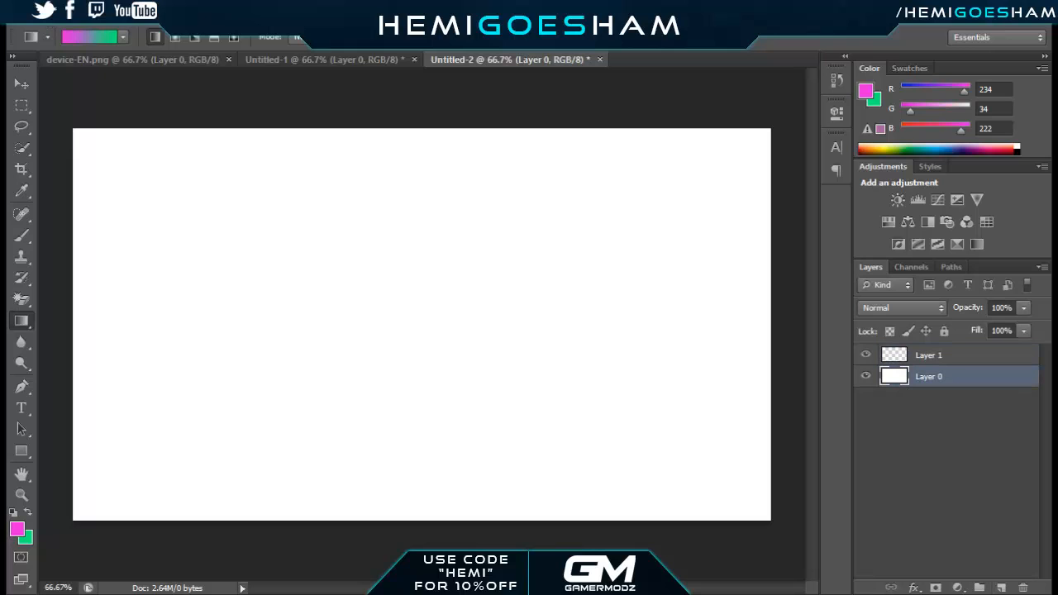
click(17, 529)
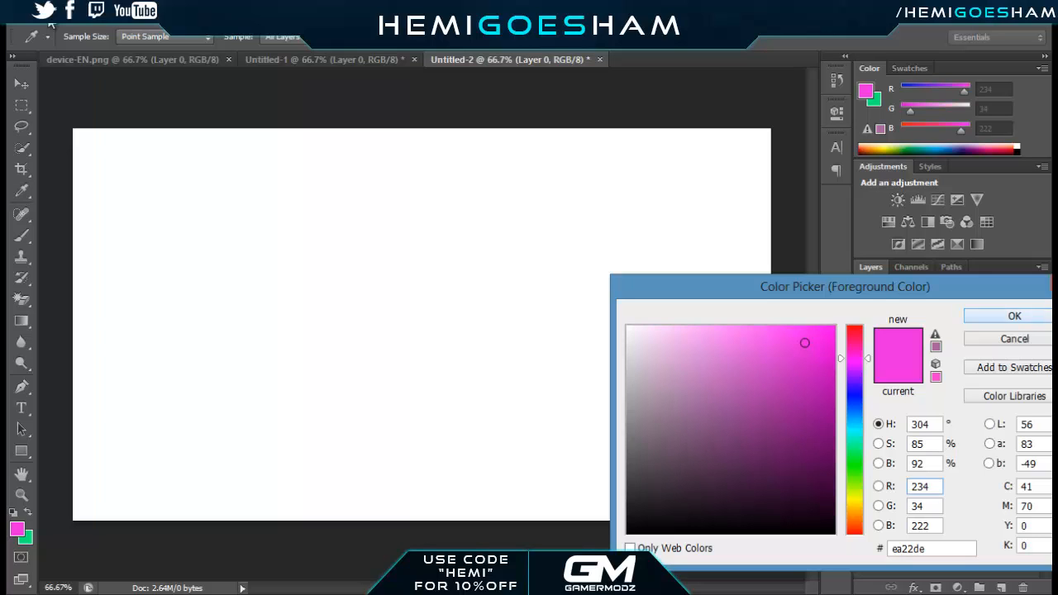
key(Return)
key(g)
drag(283, 101, 453, 524)
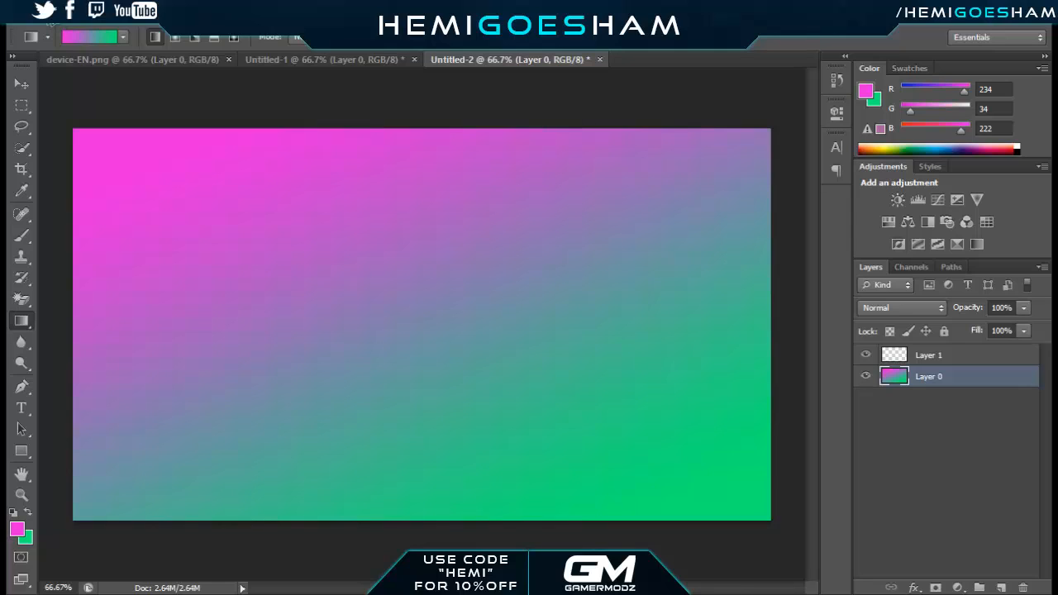
key(ctrl+z)
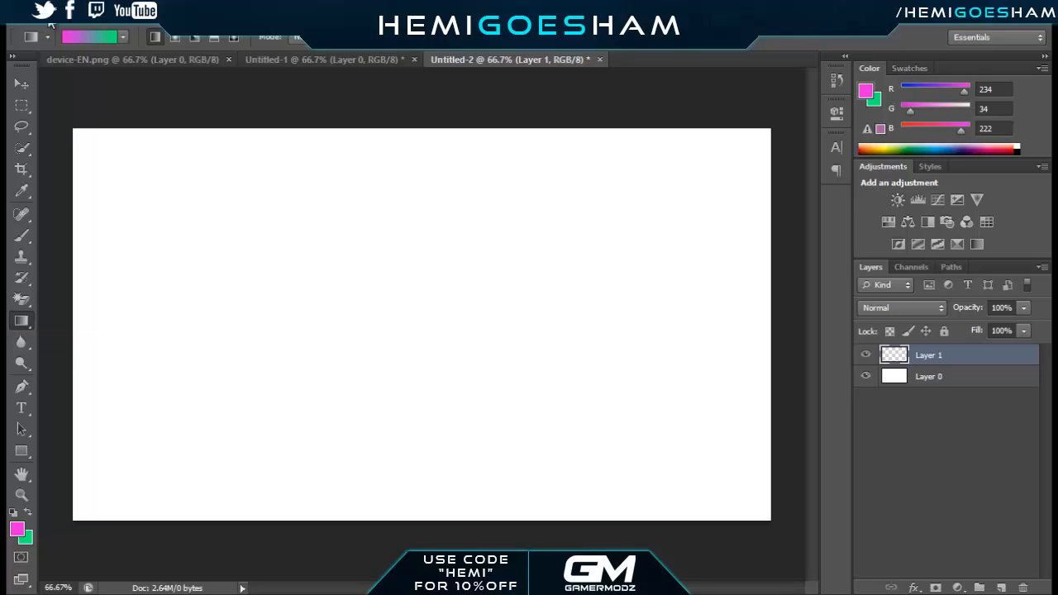
Fill Layer 1 with a diagonal linear gradient from yellow #eae822 at the upper edge to orange #edaf09 at the lower edge
click(17, 529)
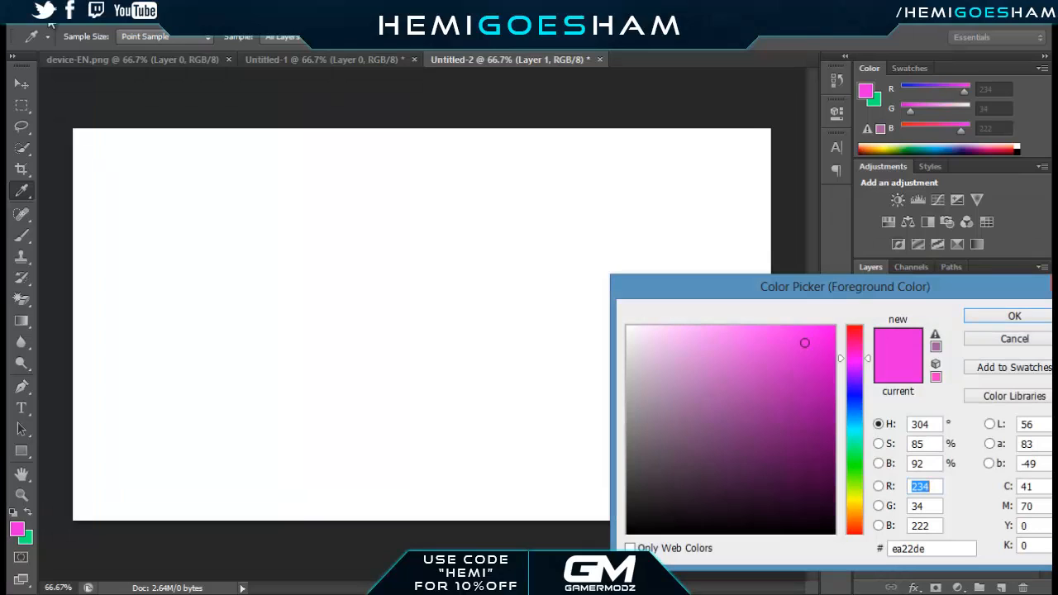
click(855, 504)
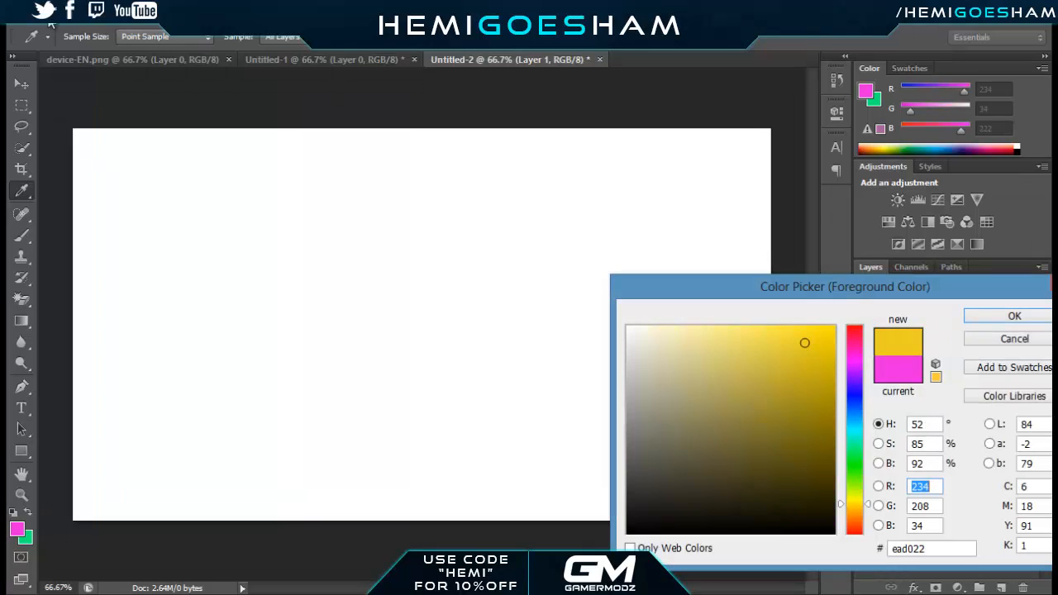
click(855, 500)
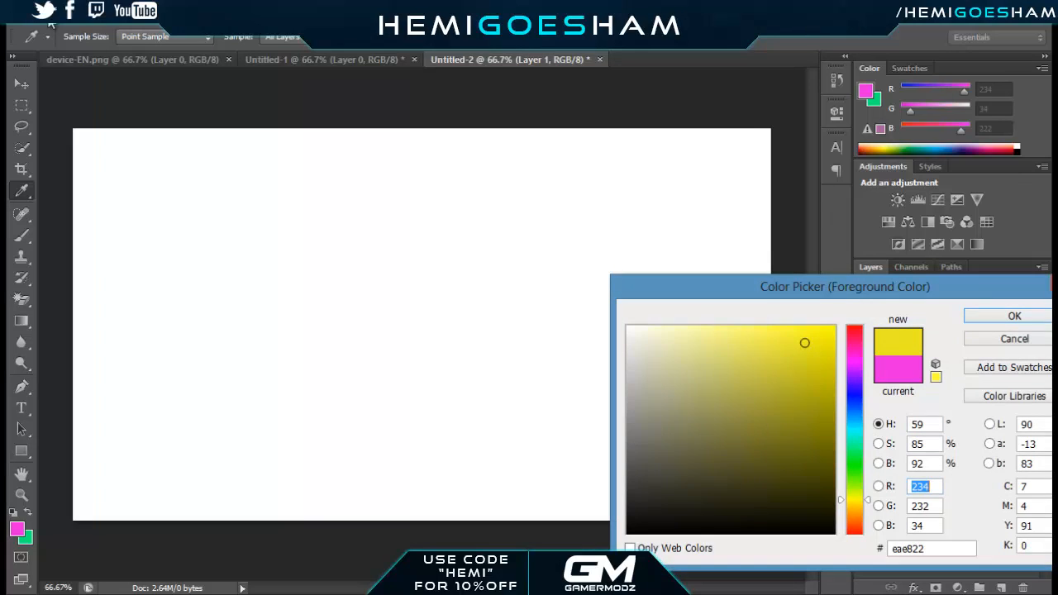
key(Return)
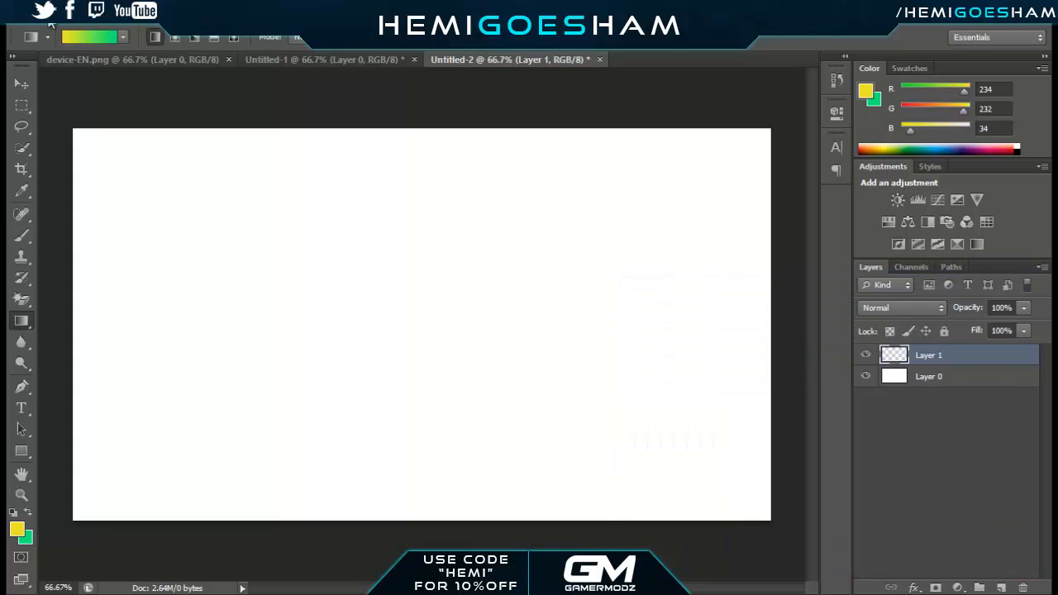
click(27, 539)
click(855, 508)
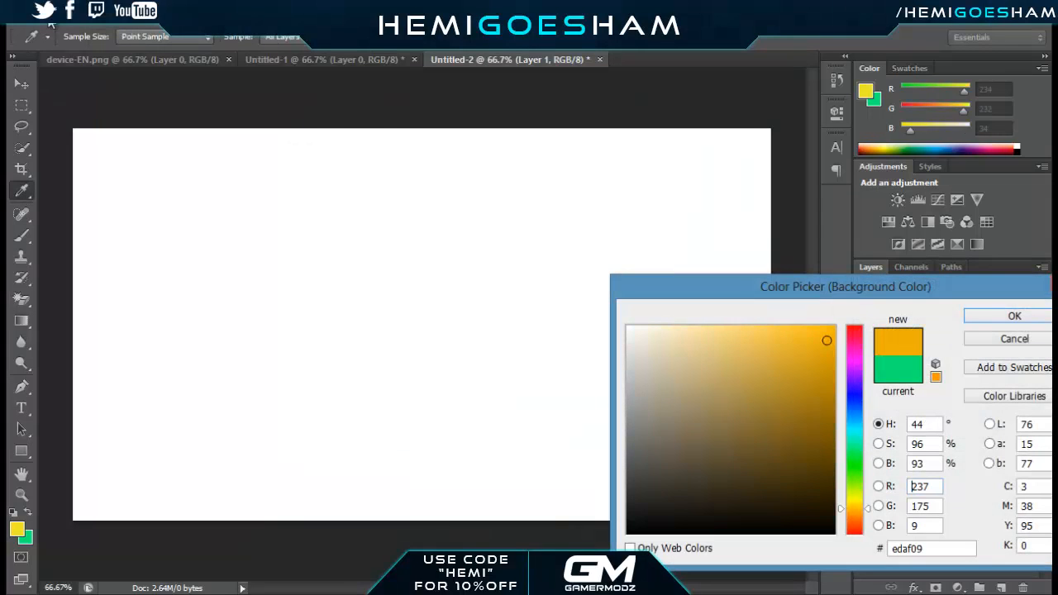
key(Return)
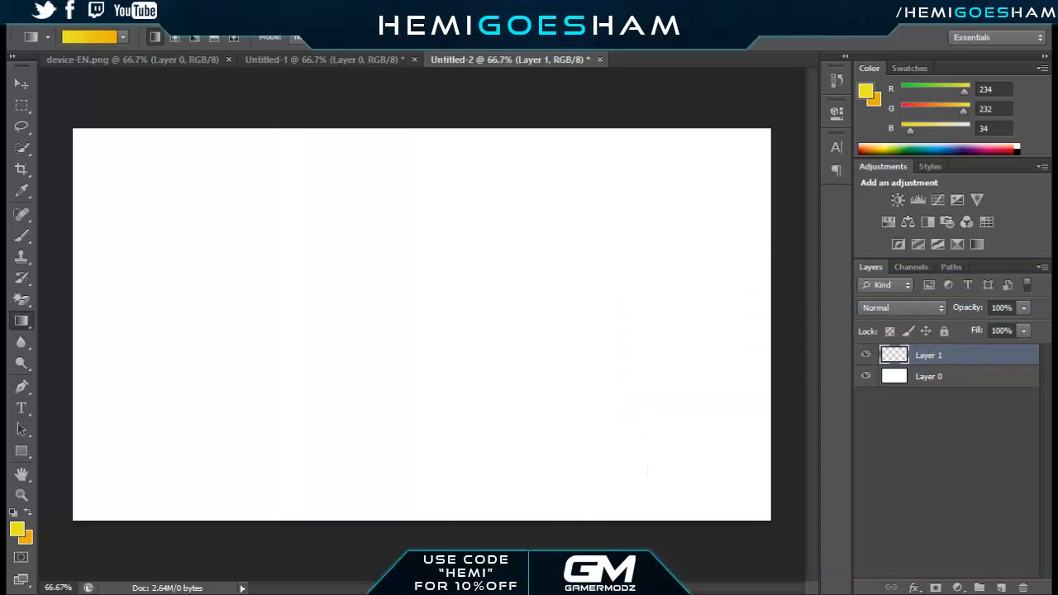
drag(271, 82, 465, 549)
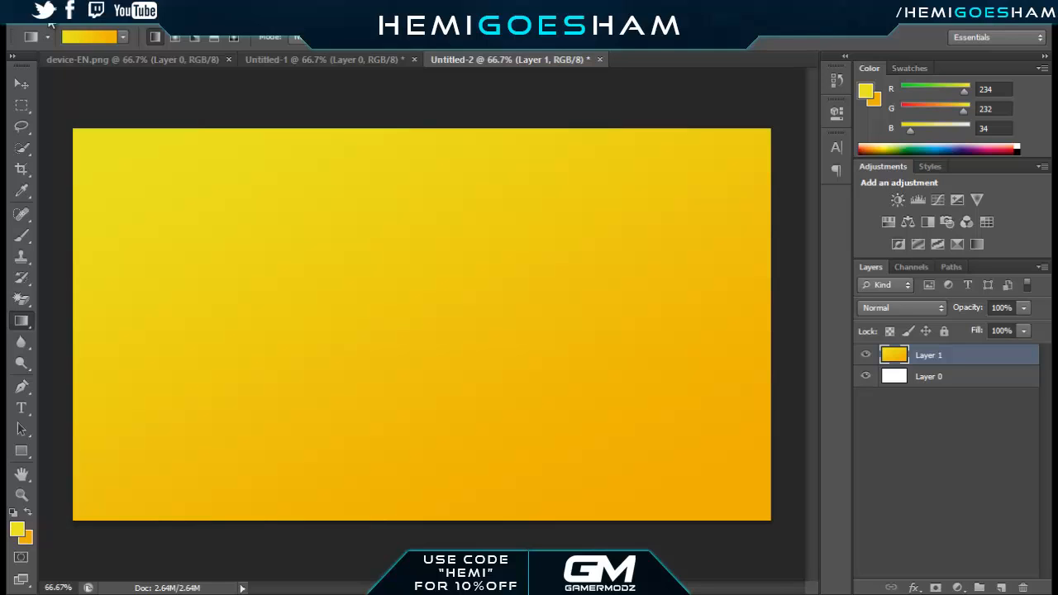
Add a new layer and draw a wide text box across the upper part of the canvas
click(1002, 587)
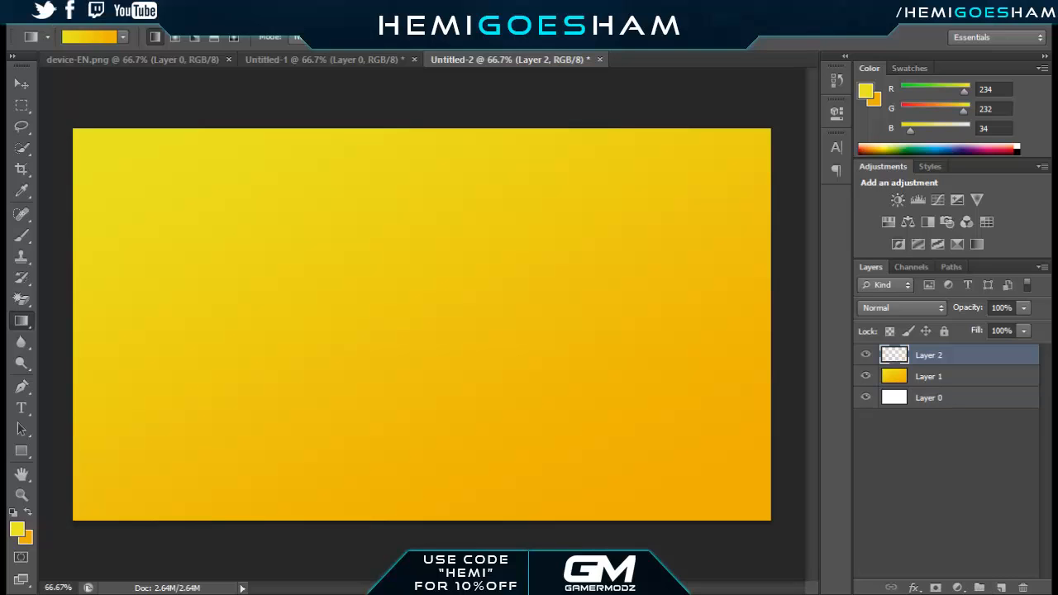
key(t)
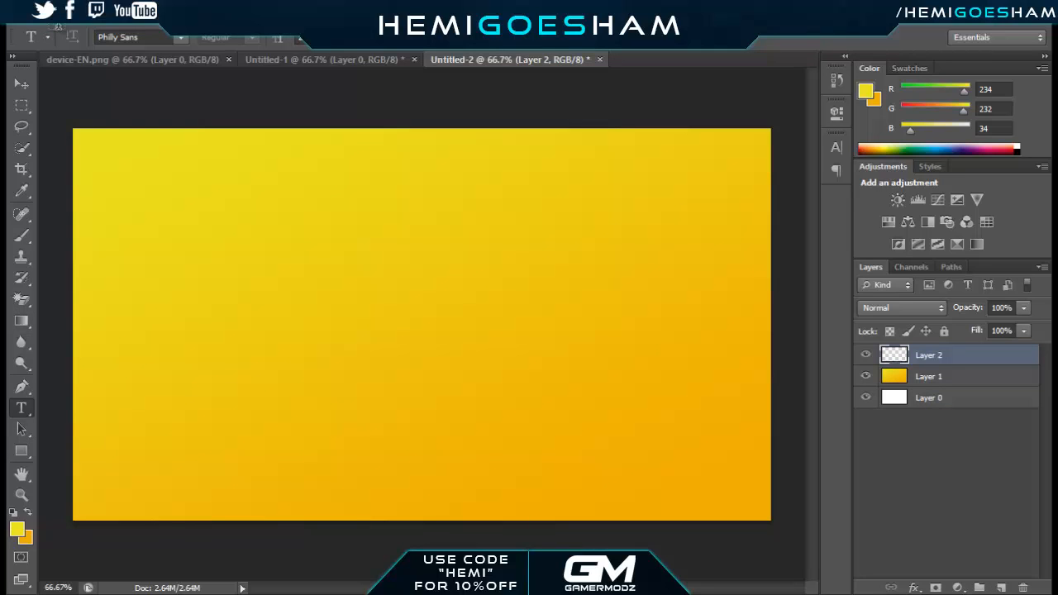
drag(111, 134, 735, 313)
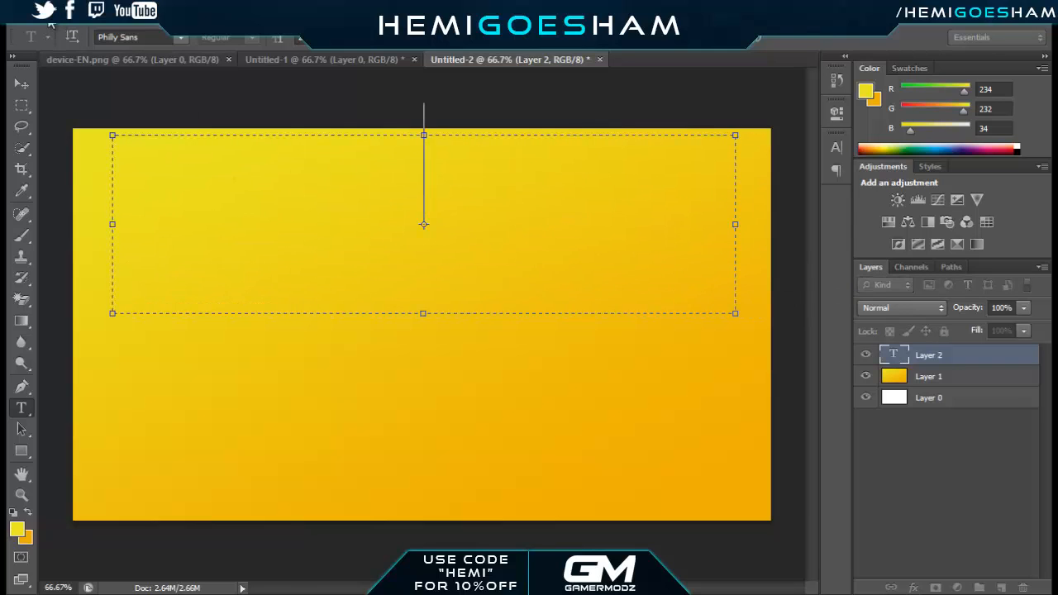
Set the text box's font to Backpack Personal Use
click(181, 37)
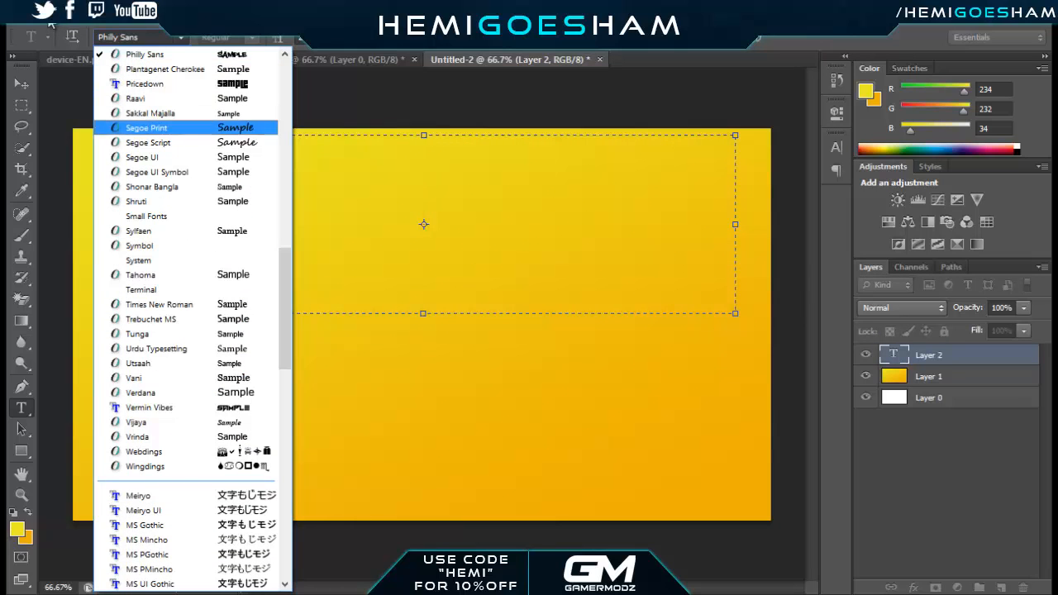
scroll(186, 201, up, 13)
scroll(186, 216, up, 3)
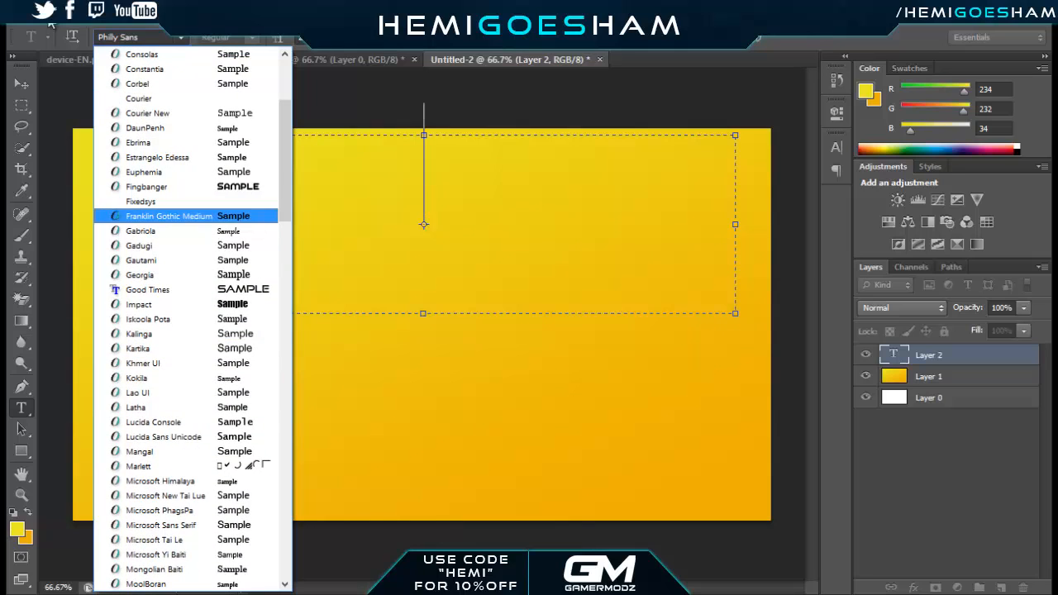
scroll(186, 481, up, 4)
scroll(186, 480, up, 1)
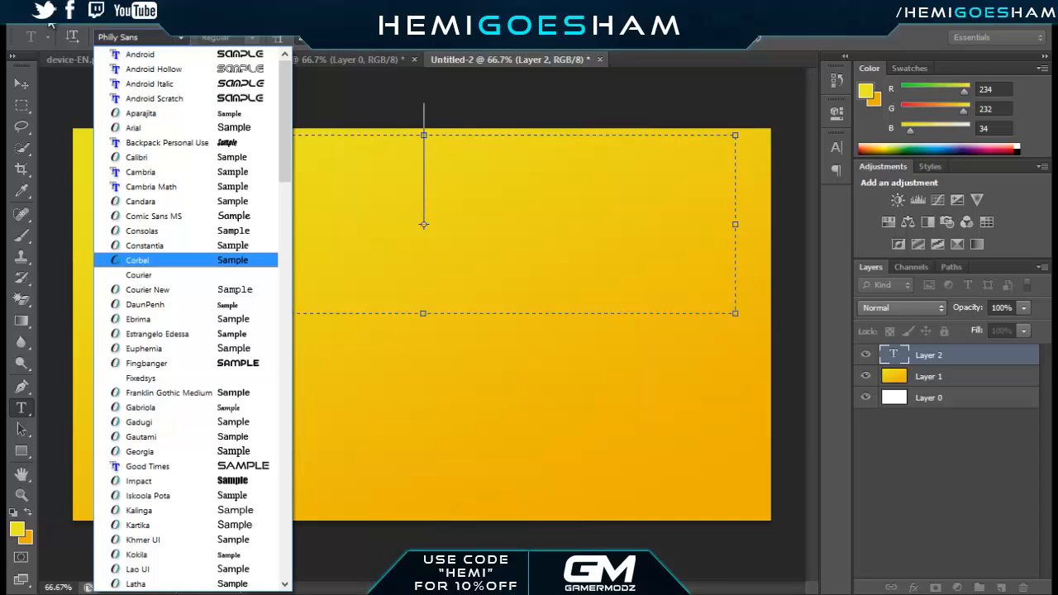
key(Down)
key(Down)
key(Down)
key(Down)
key(Down)
key(Down)
key(Down)
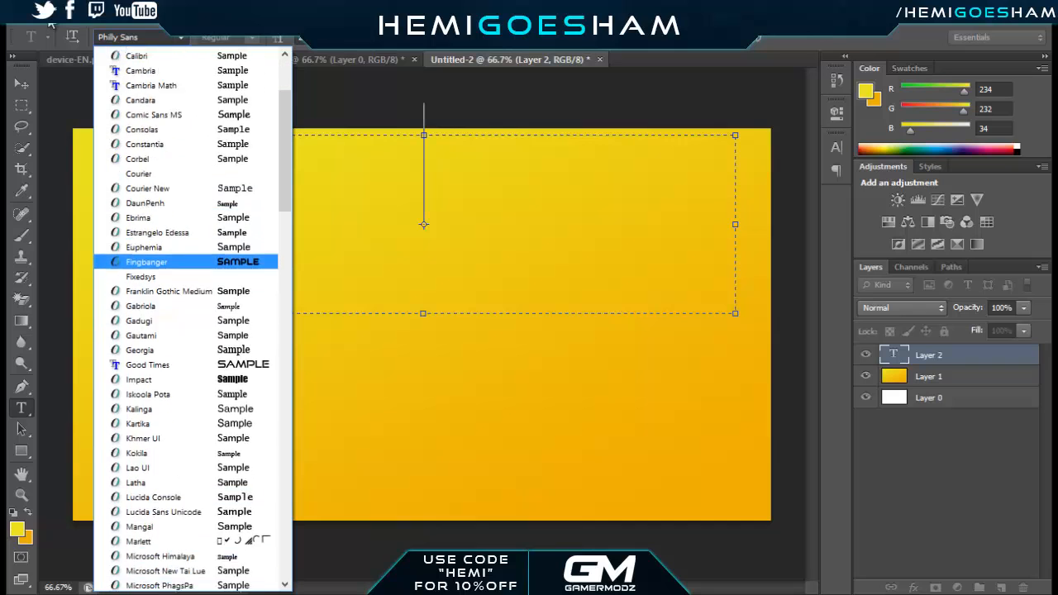
key(Down)
key(Down)
key(Down)
key(Down)
key(Down)
key(Down)
key(Down)
key(Down)
key(Down)
key(Down)
key(Down)
key(Down)
key(Down)
key(Down)
key(Down)
key(Down)
key(Down)
key(Down)
key(Down)
key(Down)
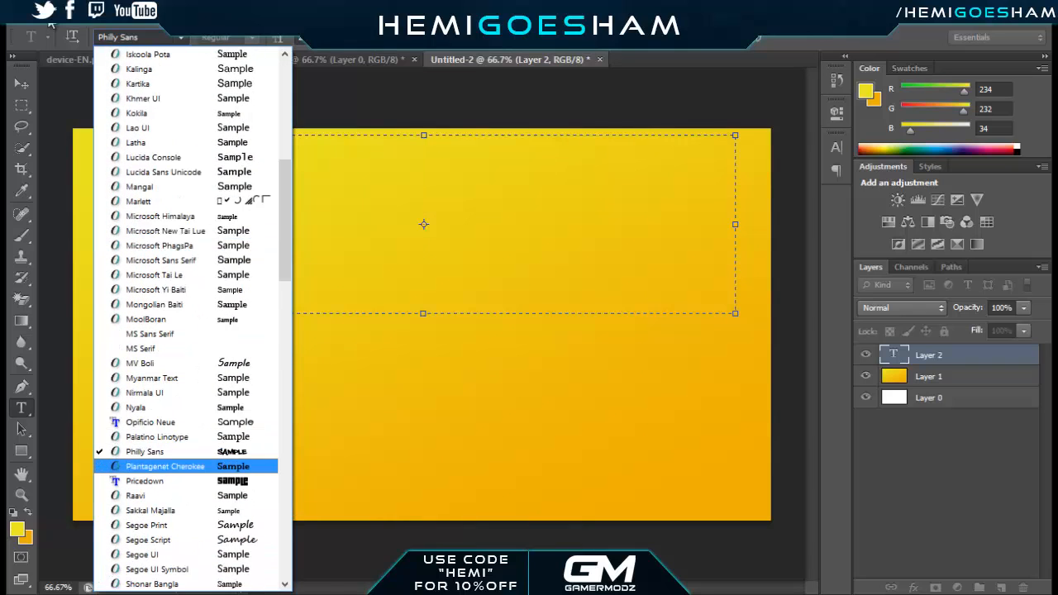
key(Down)
key(Down)
key(Down)
key(Down)
key(Down)
key(Down)
key(Down)
key(Down)
key(Down)
key(Down)
key(Down)
key(Down)
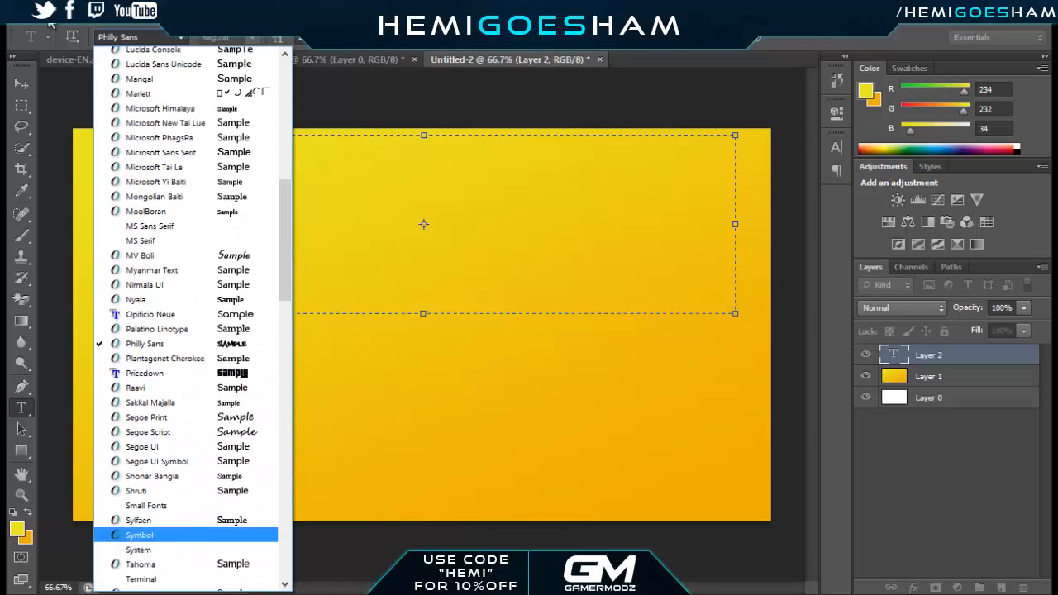
key(Up)
key(Up)
key(Up)
key(Up)
key(Up)
key(Up)
key(Up)
key(Up)
key(Up)
key(Up)
key(Up)
key(Up)
key(Up)
key(Up)
key(Up)
key(Up)
key(Up)
key(Up)
key(Up)
key(Up)
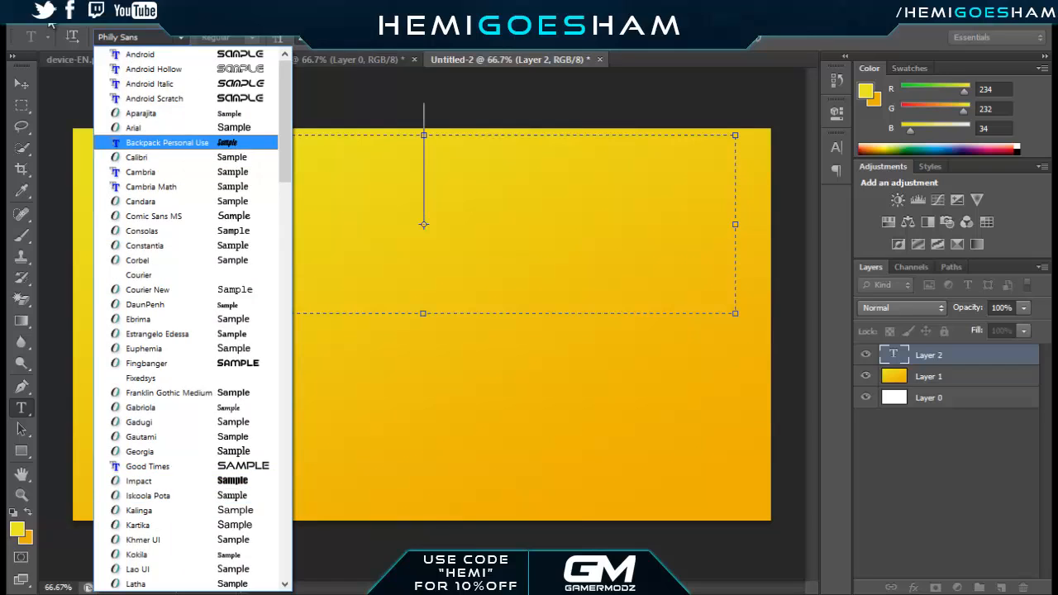
key(Return)
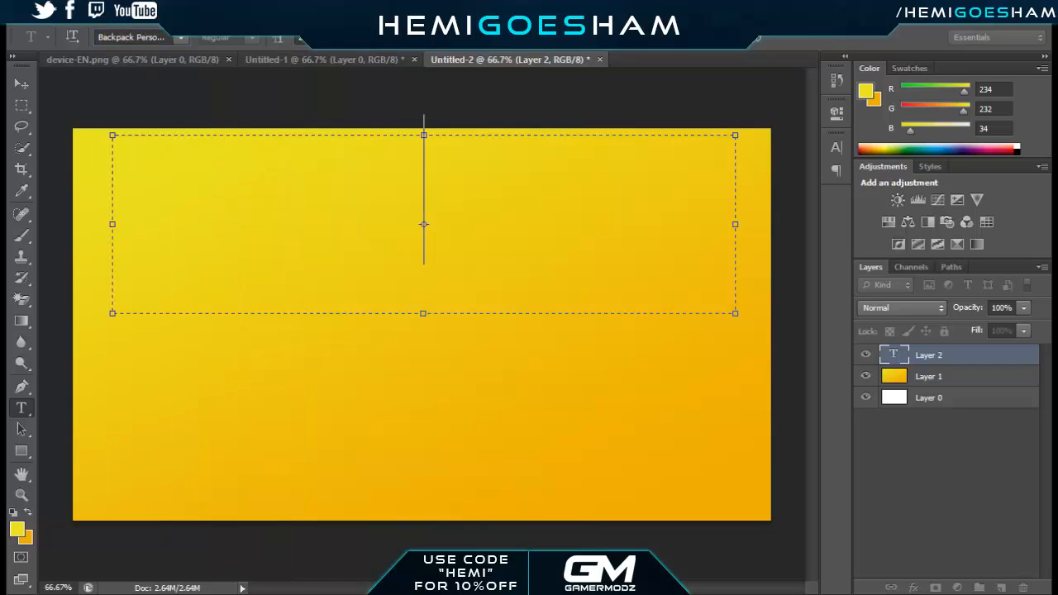
Enter the text "Unboxing" in the text box and color it white
text(Un)
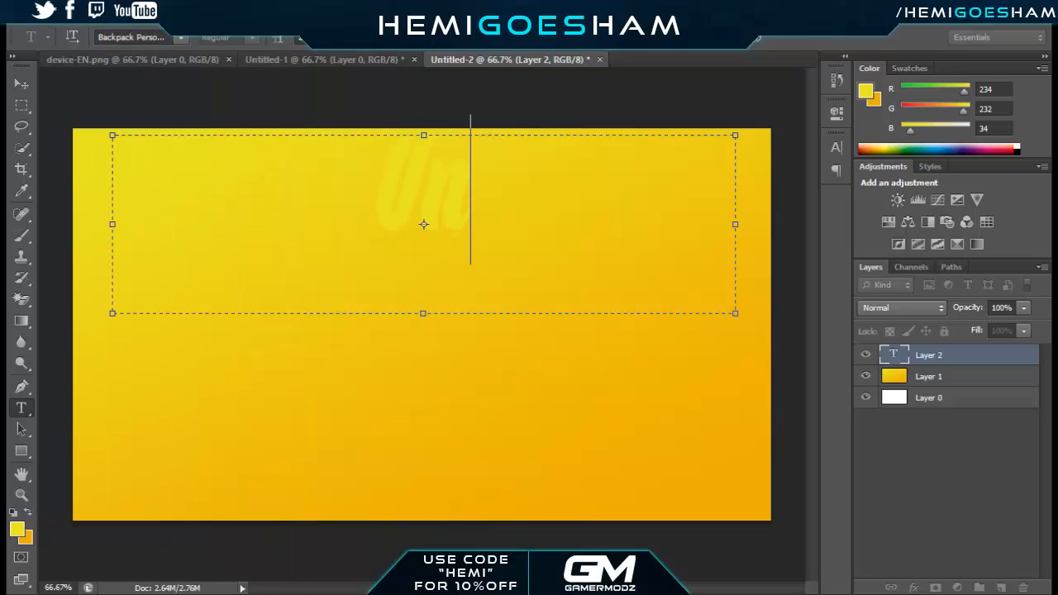
text(boxing)
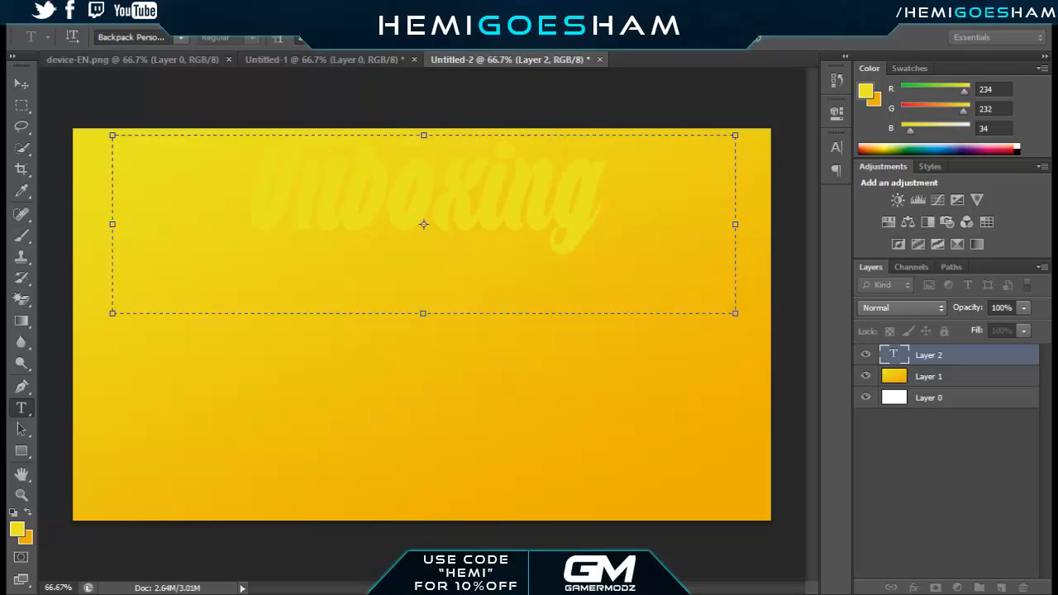
key(ctrl+a)
click(530, 37)
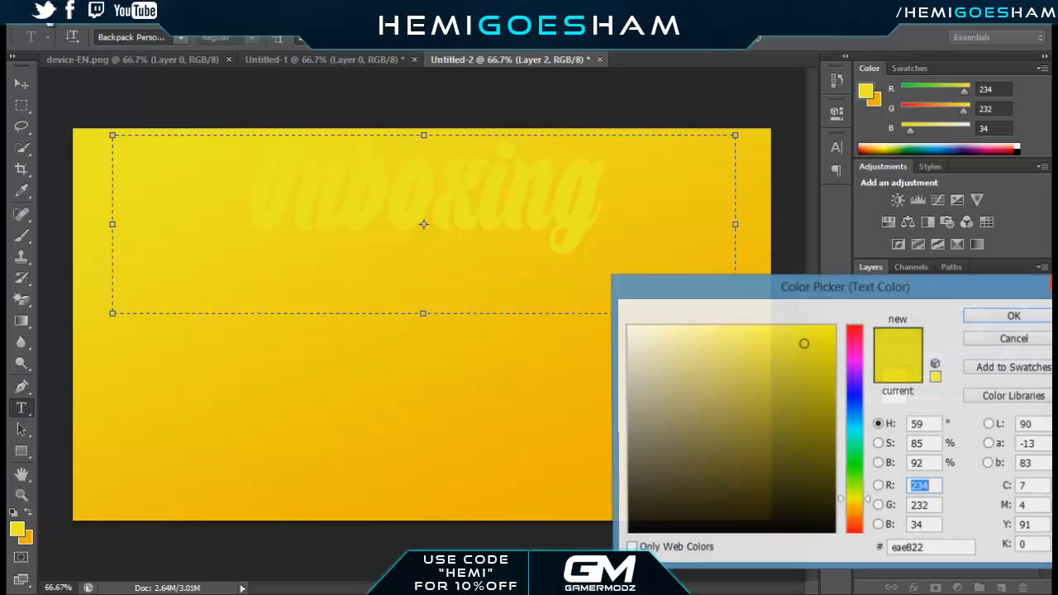
drag(653, 348, 50, 23)
key(Return)
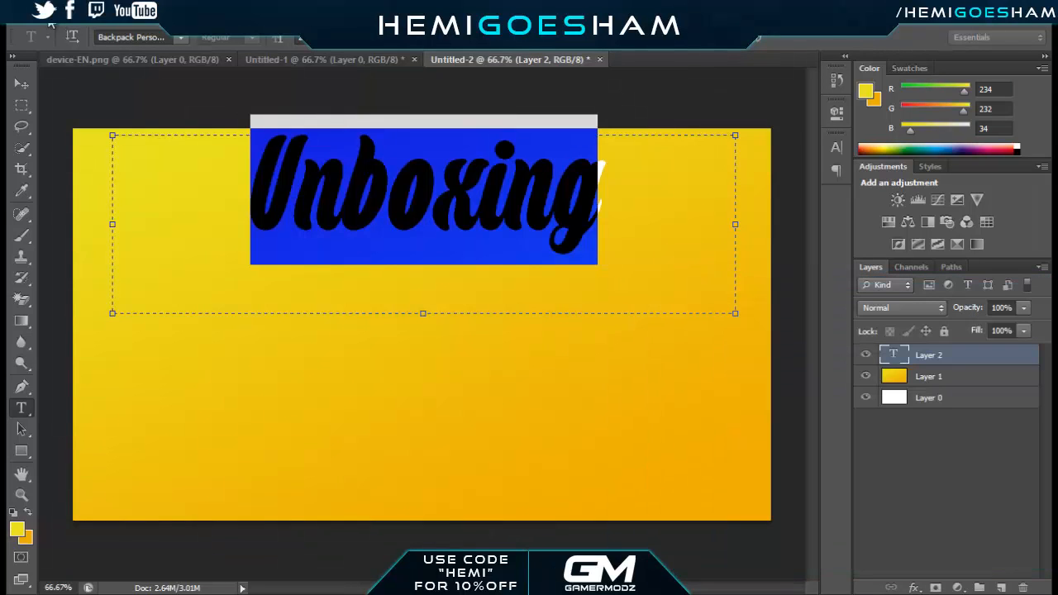
key(ctrl+Return)
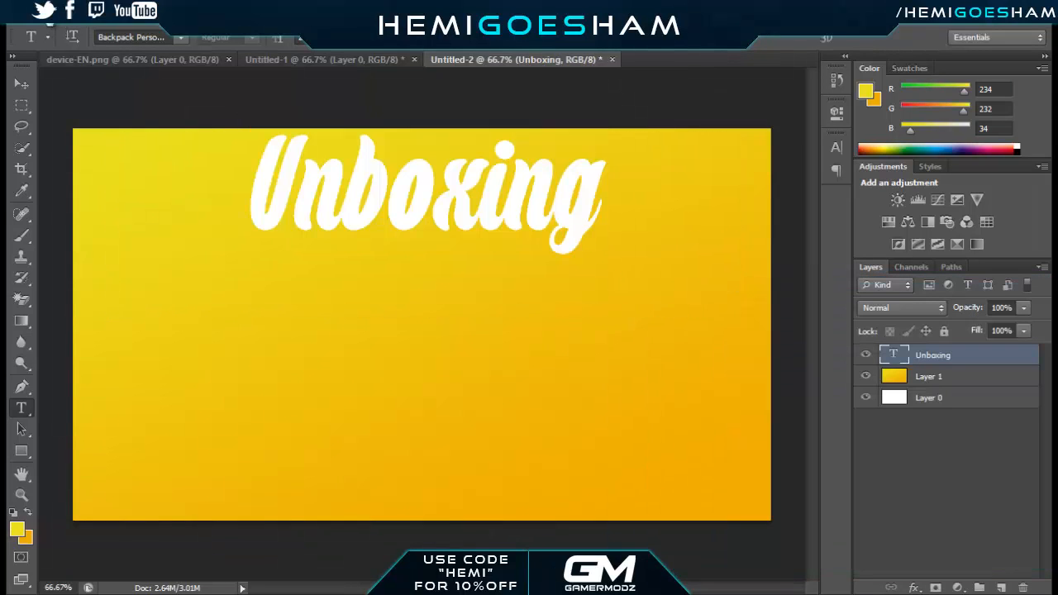
Add a 3 px black outside stroke to the "Unboxing" text layer
double_click(989, 355)
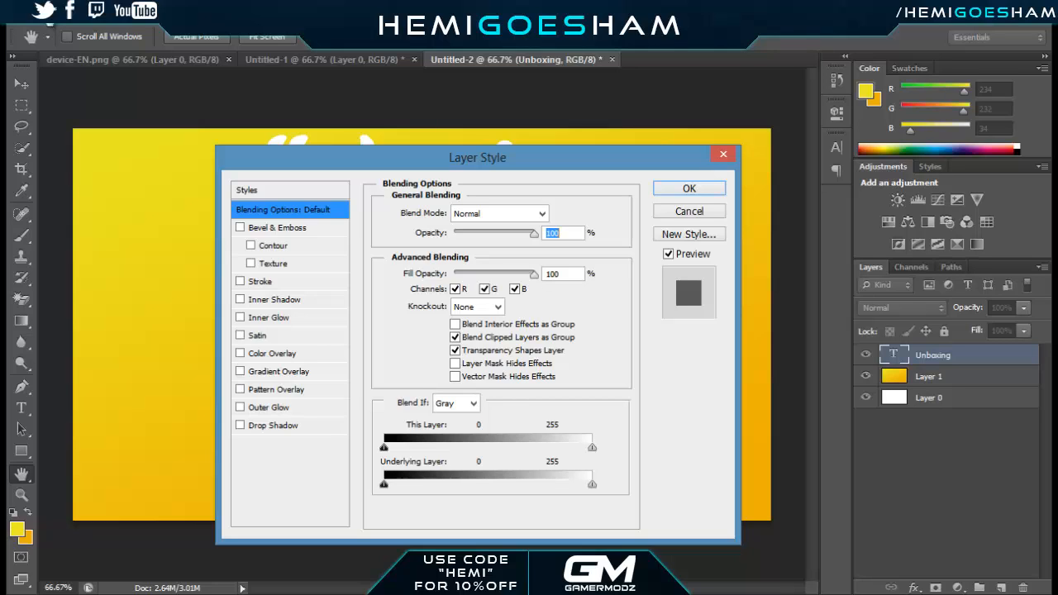
click(260, 282)
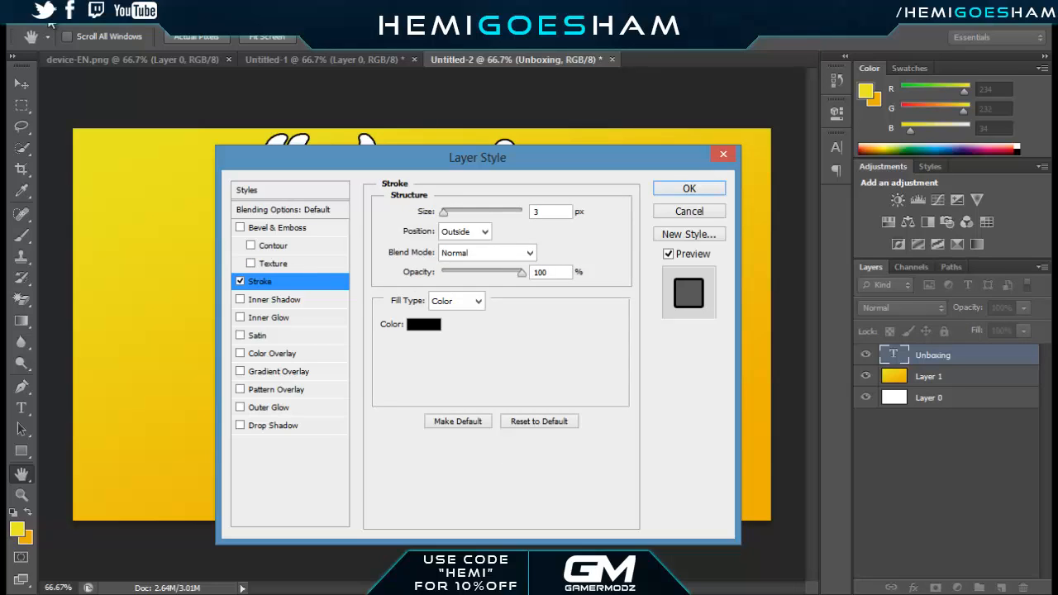
double_click(537, 212)
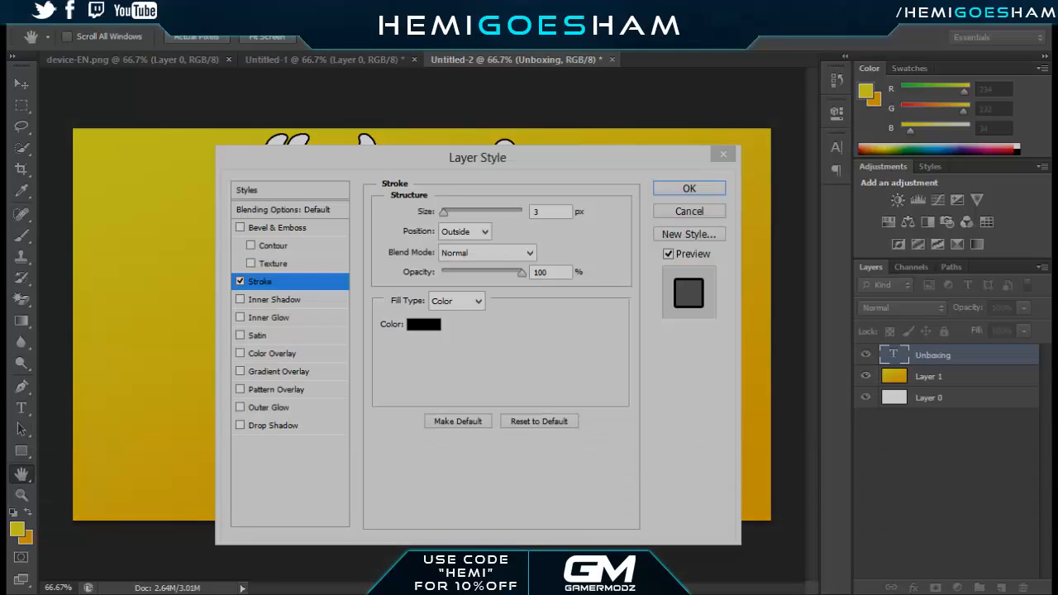
key(Escape)
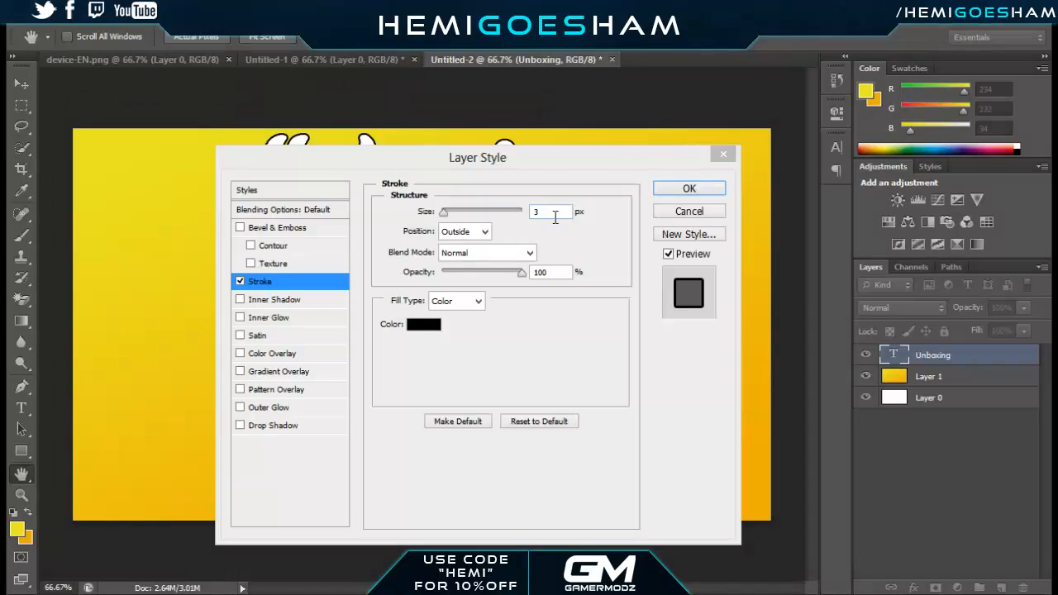
text(2)
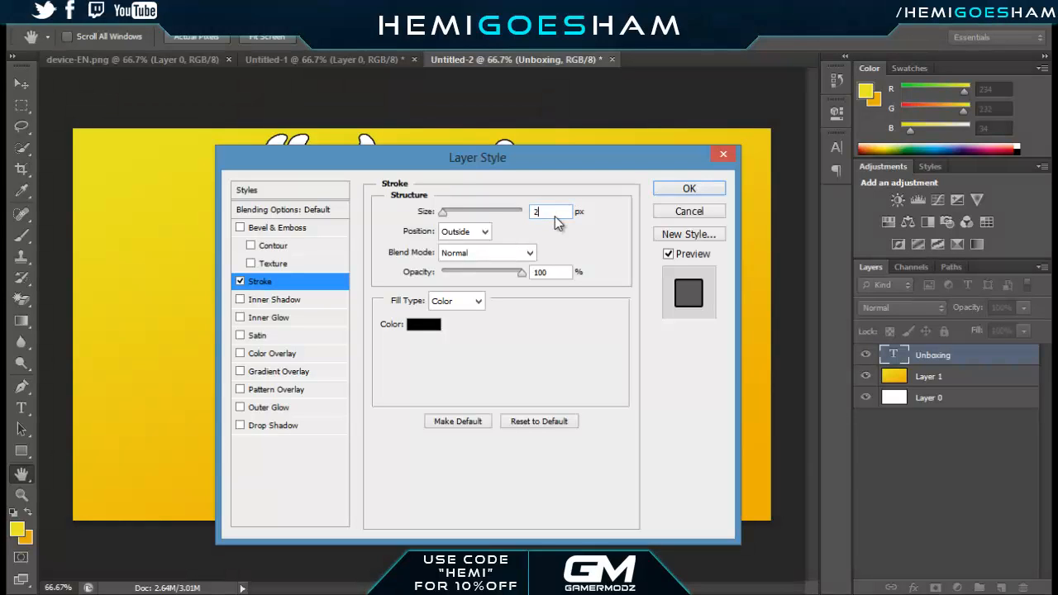
key(Up)
Add a default drop shadow and an inner shadow at 34% opacity to the "Unboxing" text, and apply the layer style
key(ctrl+1)
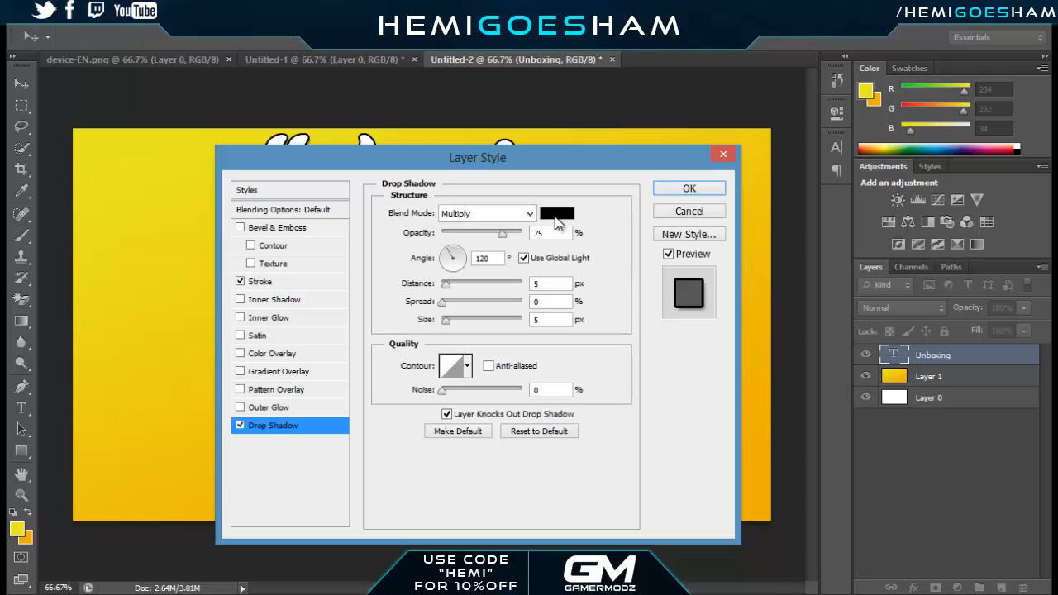
mouse_move(496, 157)
mouse_down()
mouse_move(514, 389)
mouse_move(518, 167)
mouse_up()
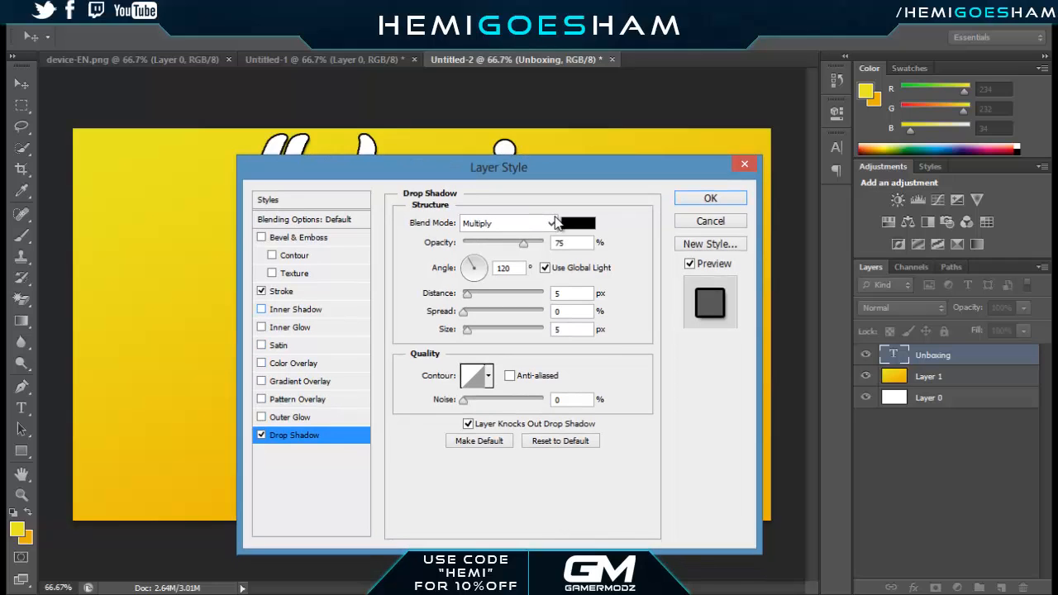
key(ctrl+2)
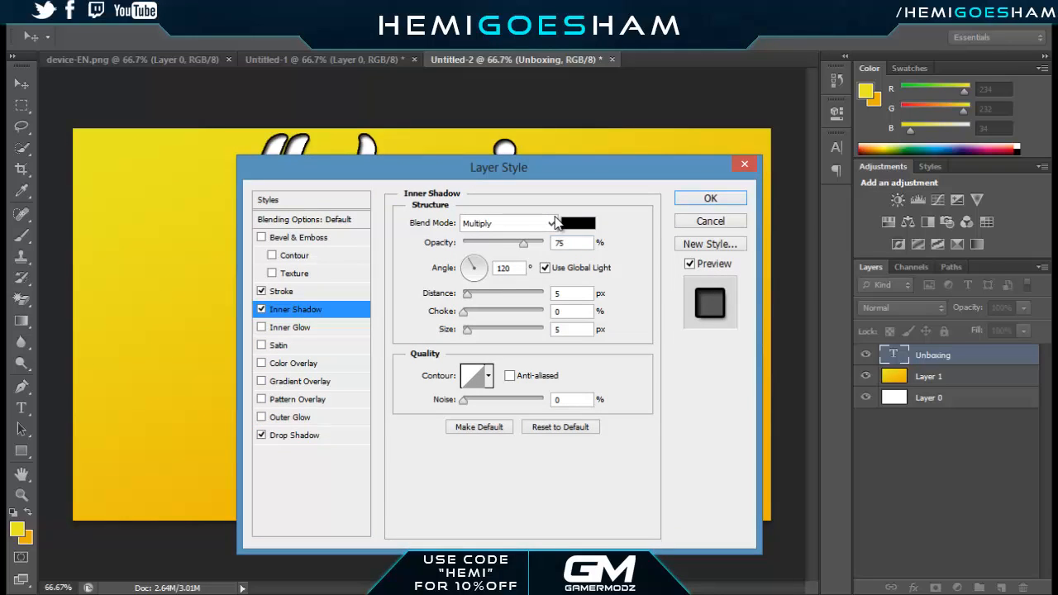
drag(523, 243, 491, 243)
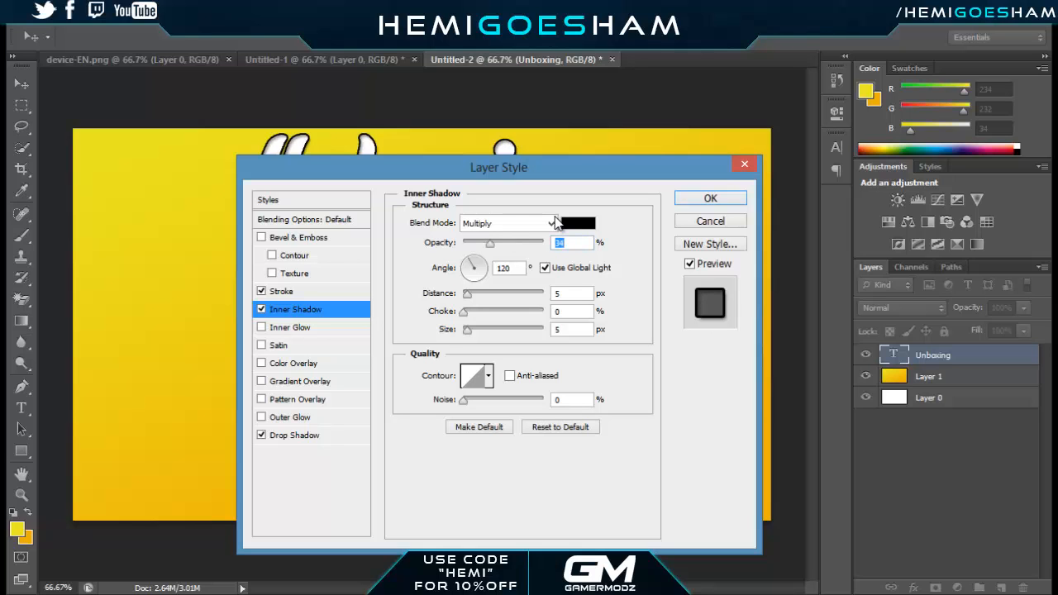
key(Return)
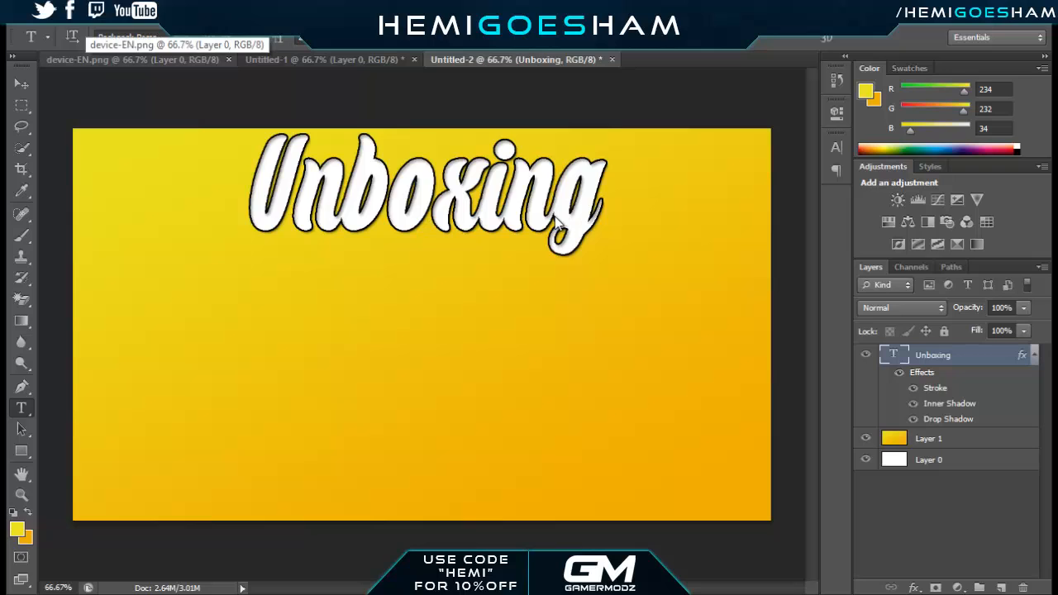
Switch to the device-EN.png document and select the black capture device with a rectangular marquee, ready for the Move tool
key(ctrl+Tab)
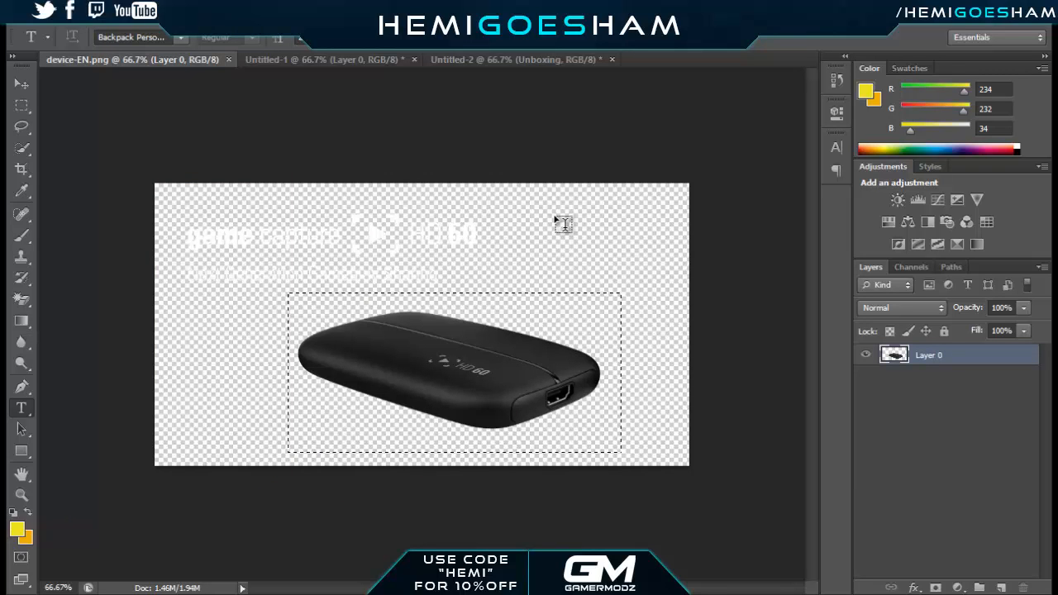
click(559, 220)
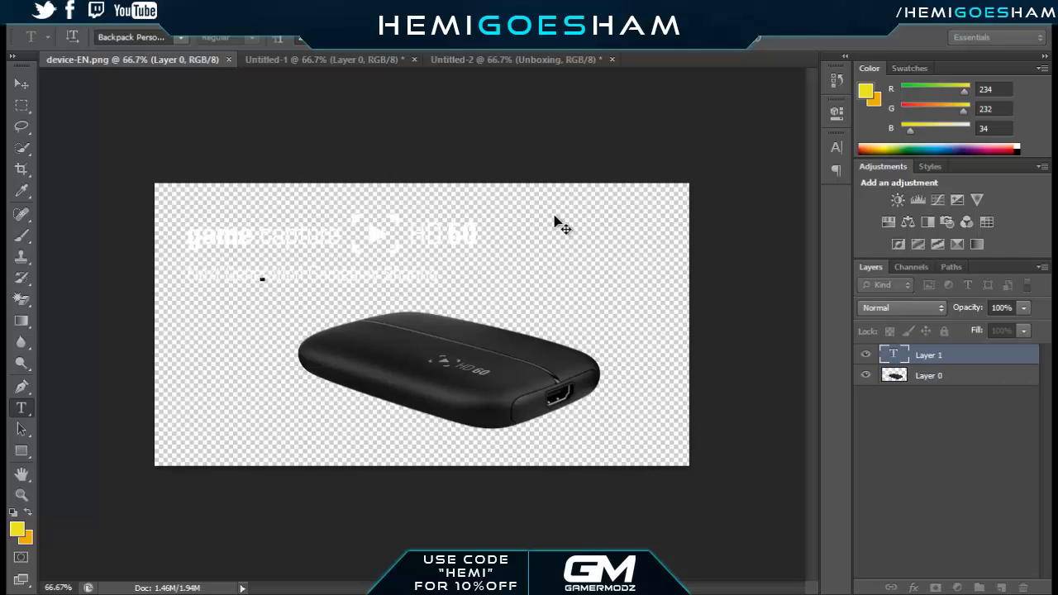
key(m)
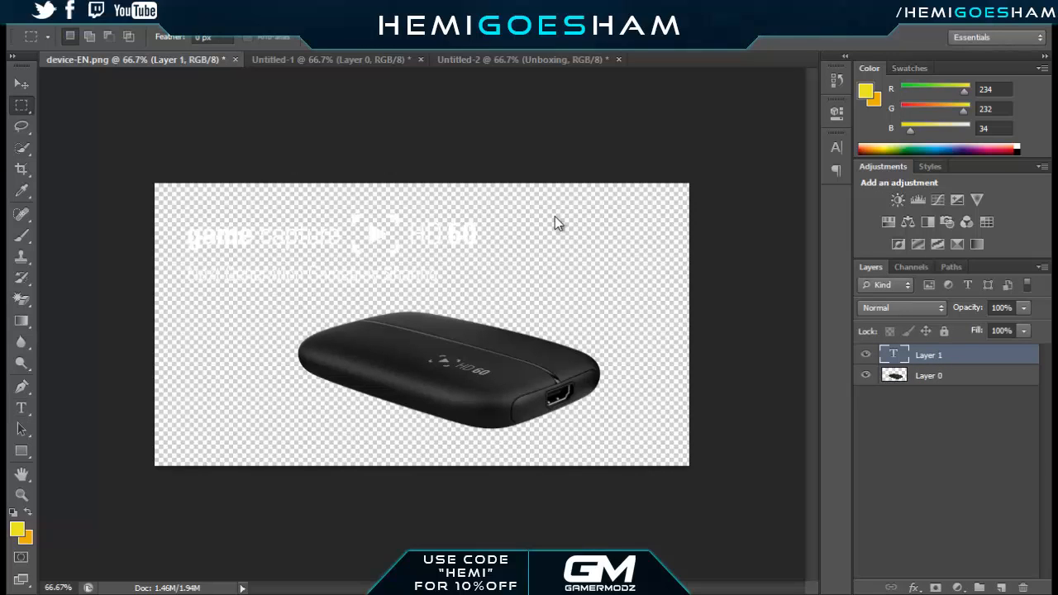
right_click(21, 106)
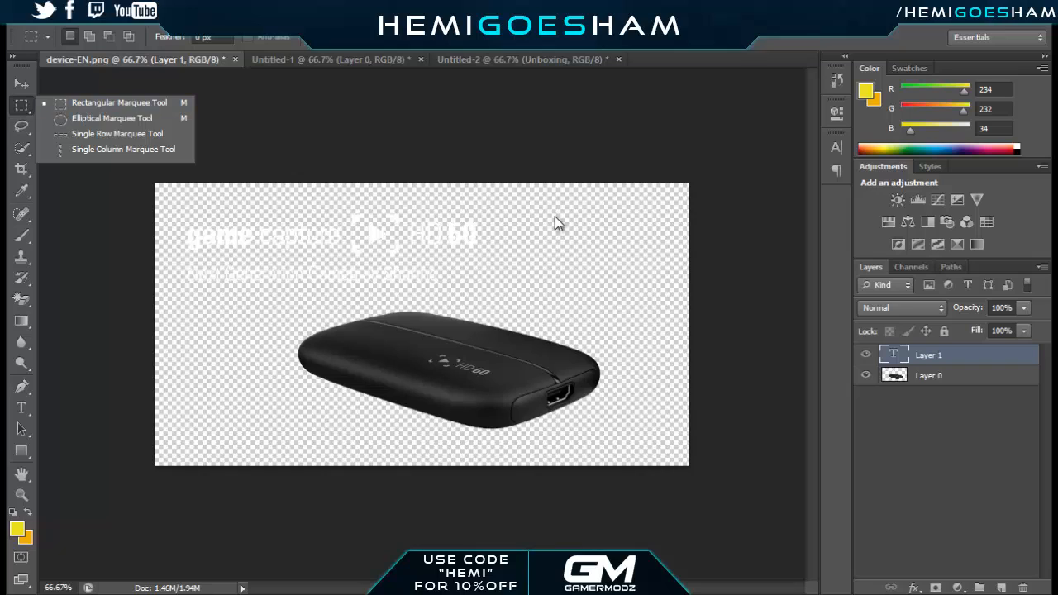
click(555, 217)
mouse_move(258, 287)
mouse_down()
mouse_move(600, 371)
mouse_move(620, 436)
mouse_up()
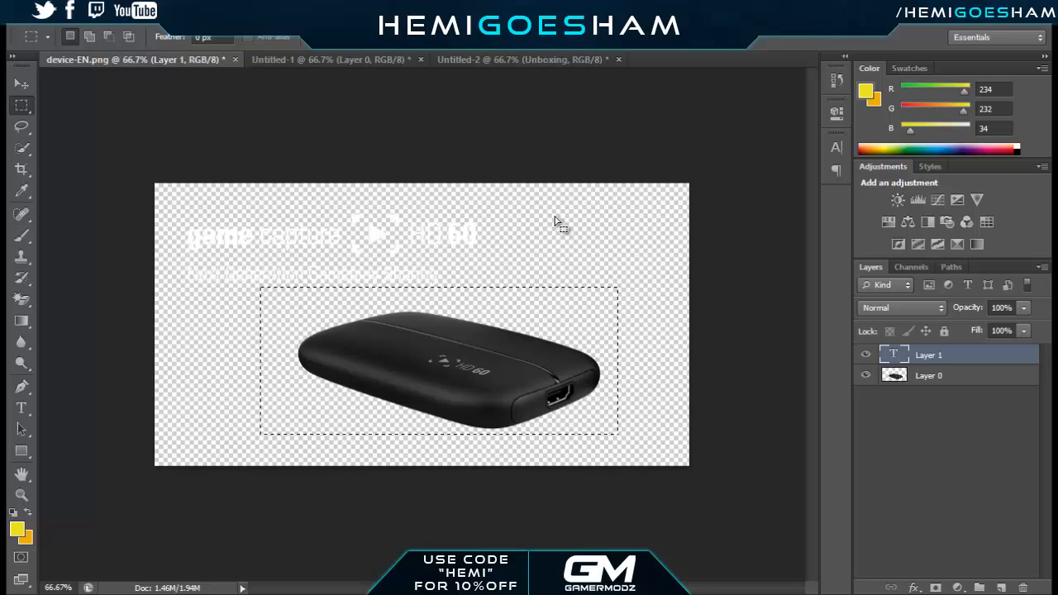
key(v)
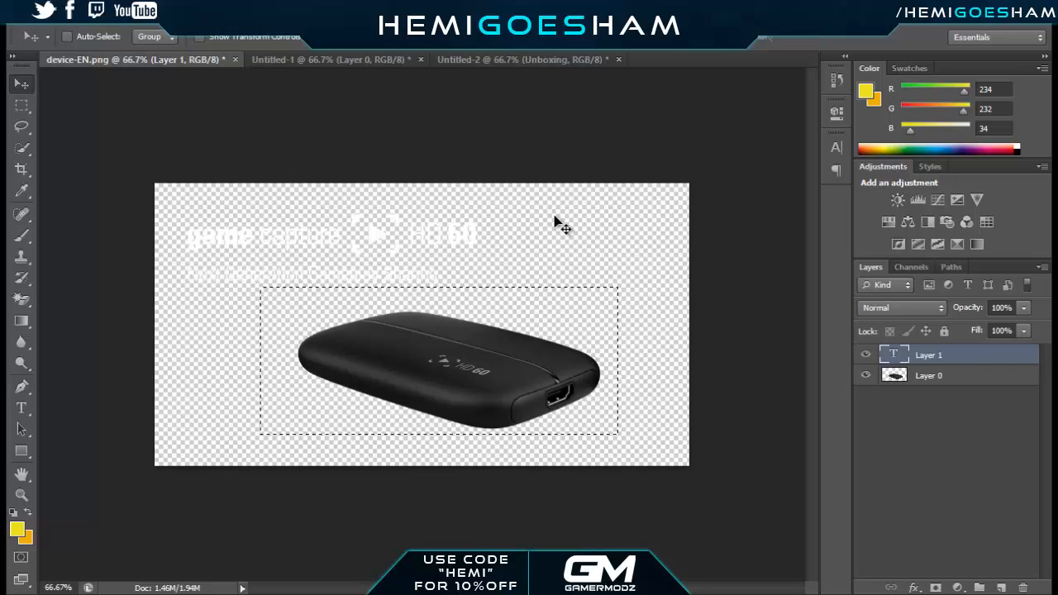
drag(435, 363, 399, 366)
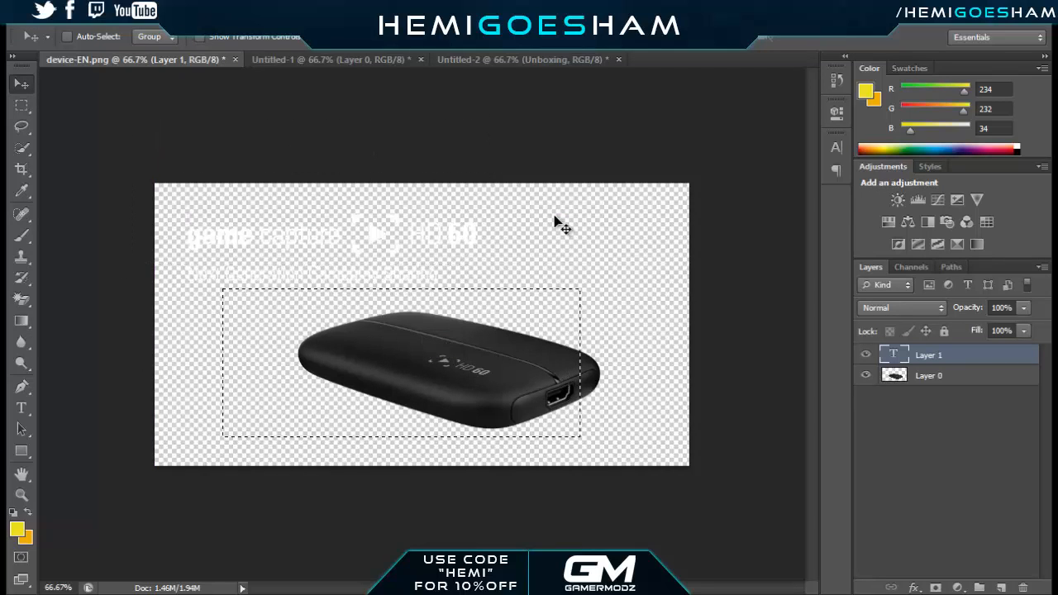
click(930, 376)
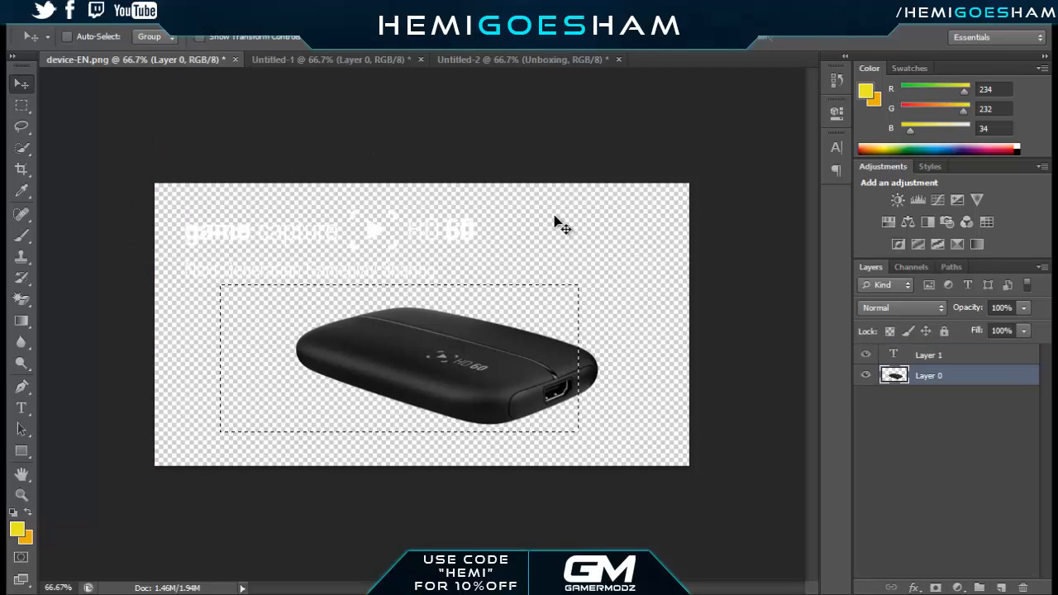
drag(422, 329, 397, 310)
key(ctrl+z)
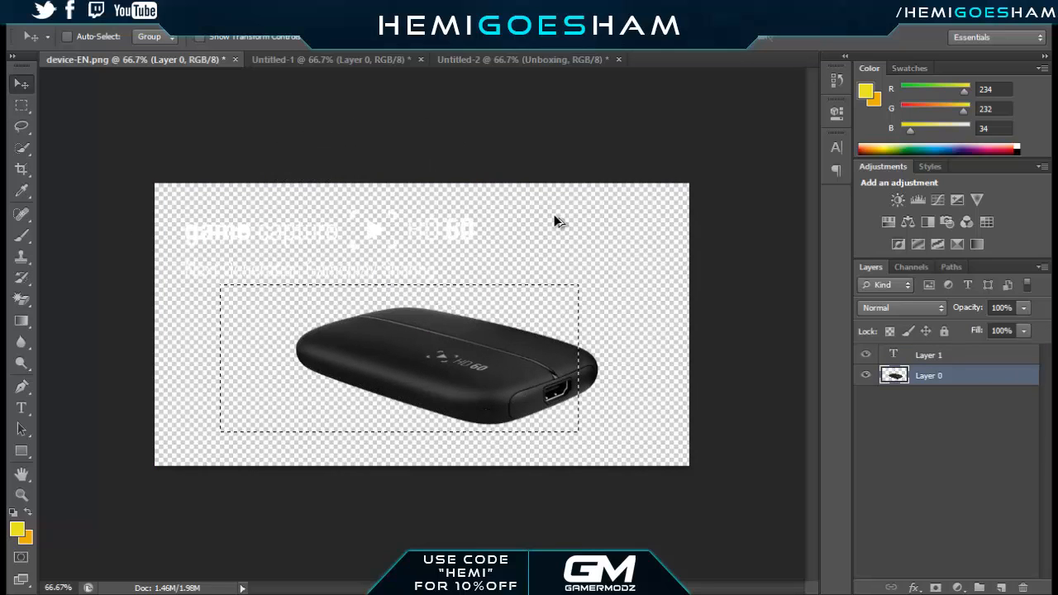
key(ctrl+alt+z)
key(ctrl+alt+z)
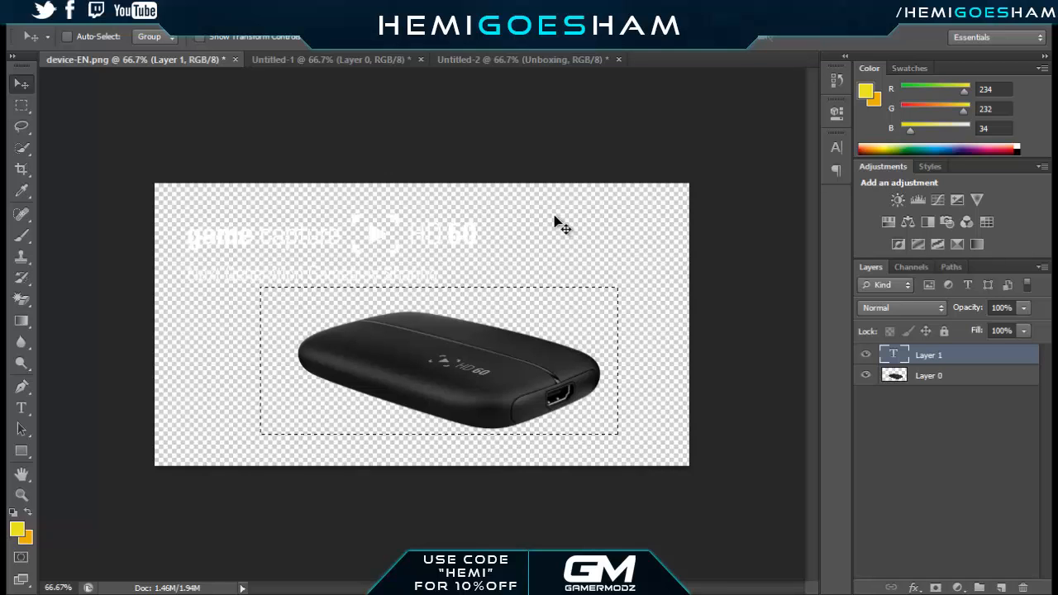
key(ctrl+alt+z)
Bring the selected capture device from Layer 0 into Untitled-2 and place it centrally below the "Unboxing" title
drag(508, 379, 495, 352)
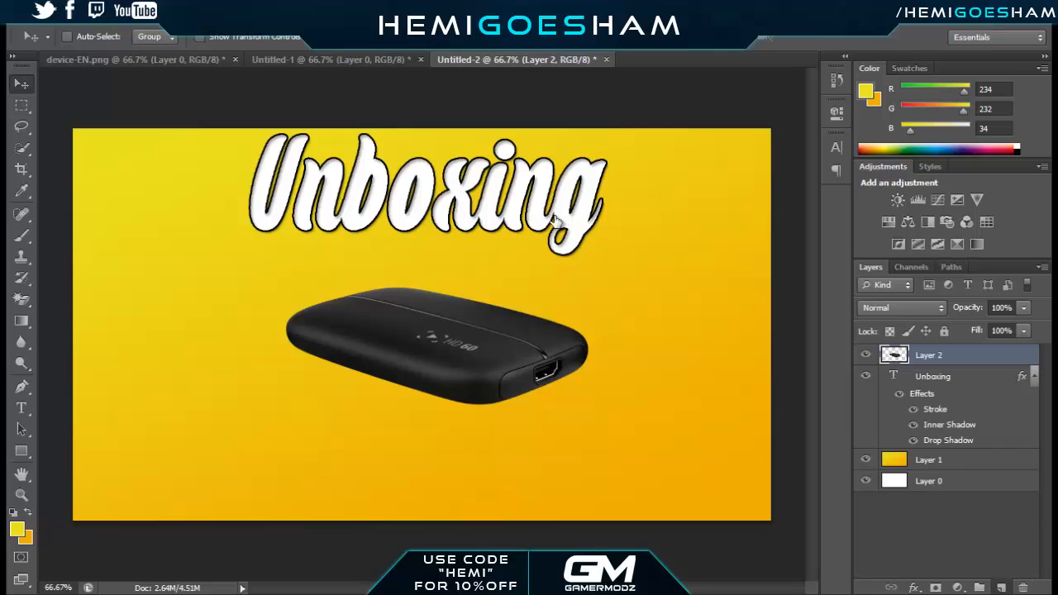
Add a new layer and enter the text "Elgato" in a wide text box across the lower part of the canvas
click(1001, 588)
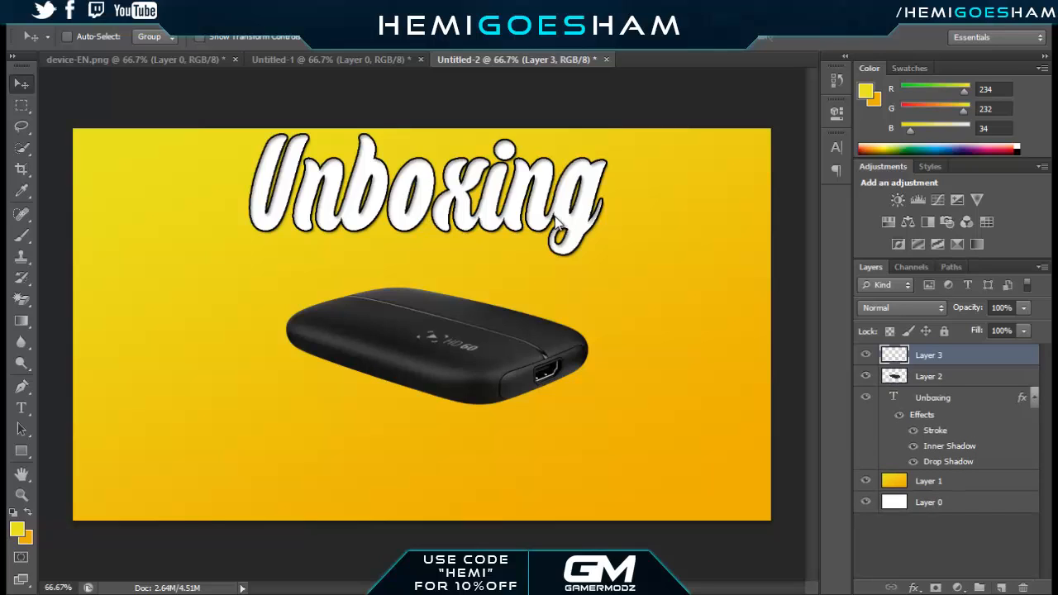
key(t)
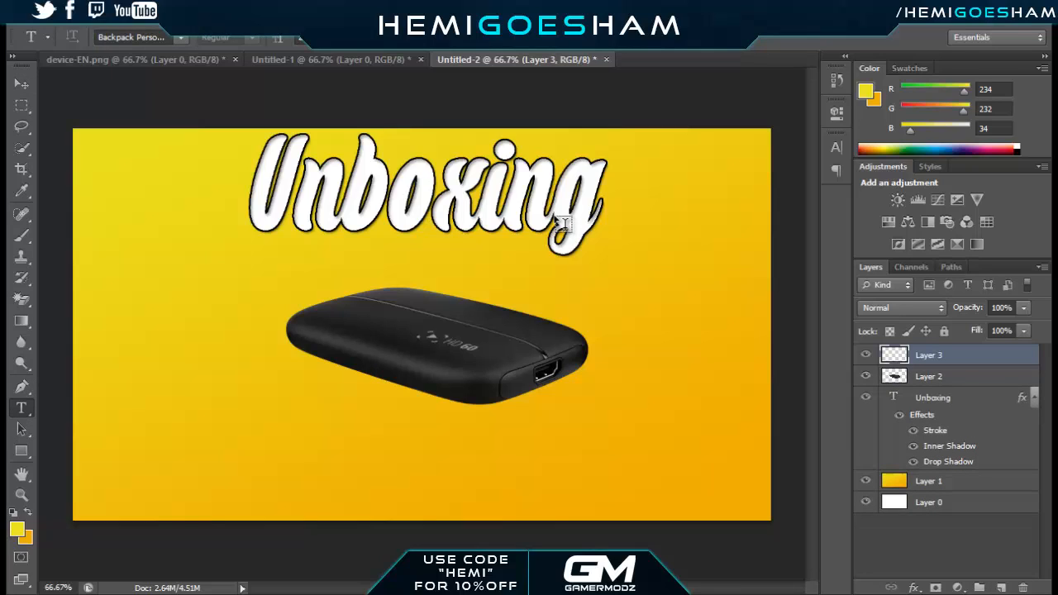
drag(111, 367, 760, 493)
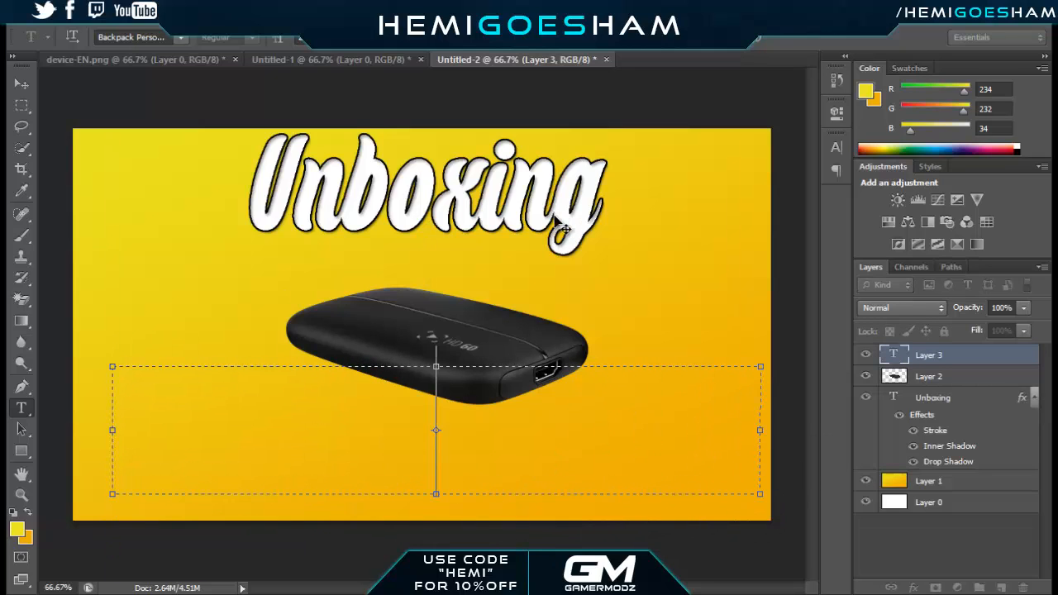
text(Elgato)
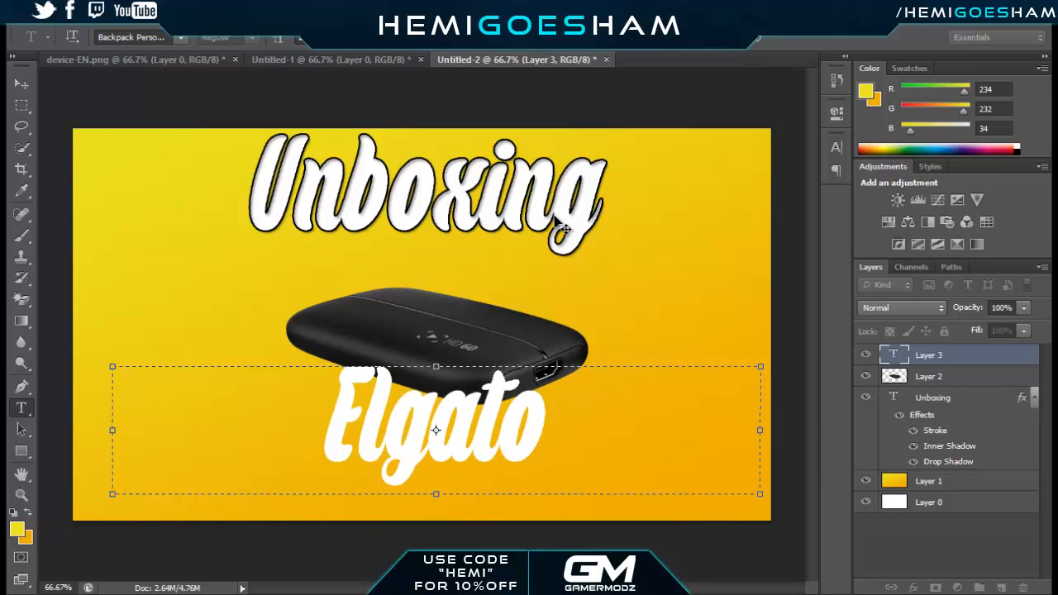
key(ctrl+Return)
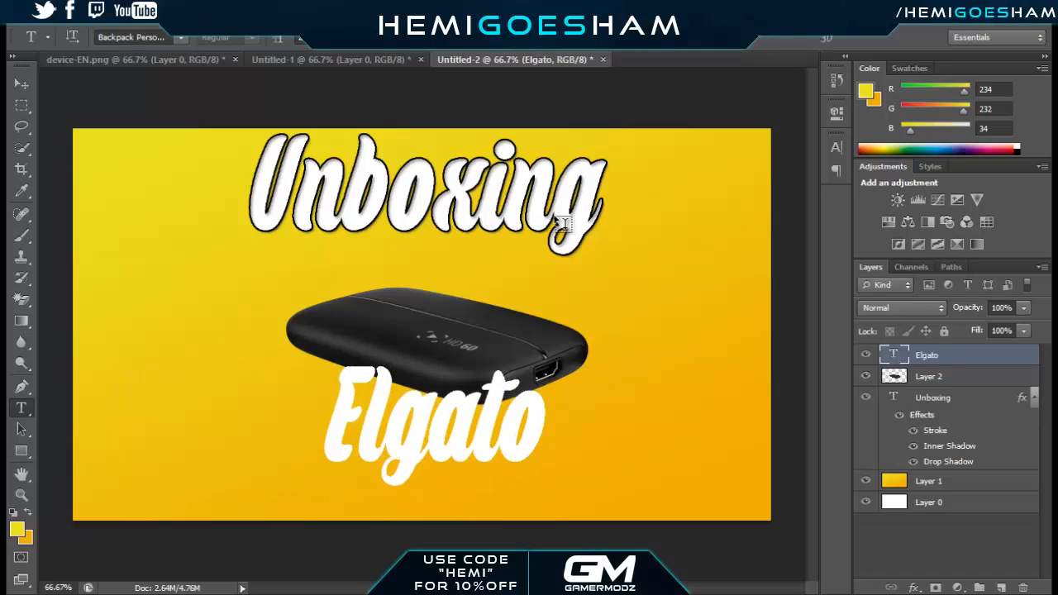
Move the "Elgato" text straight down about 1.7 cm, toward the canvas's lower edge
key(v)
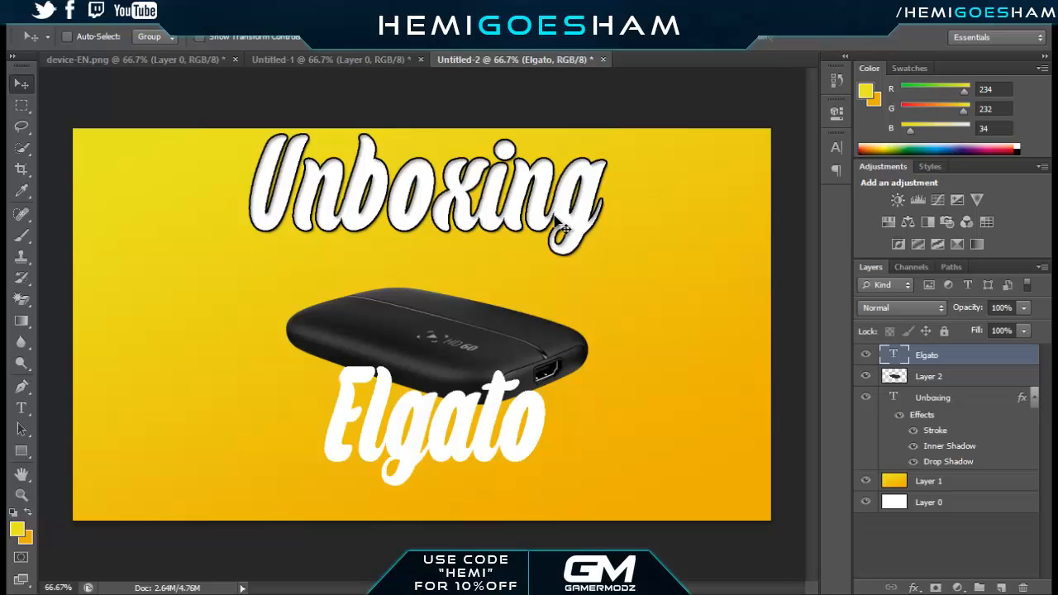
key(shift+Down)
key(shift+Down)
key(shift+Down)
key(shift+Down)
key(shift+Down)
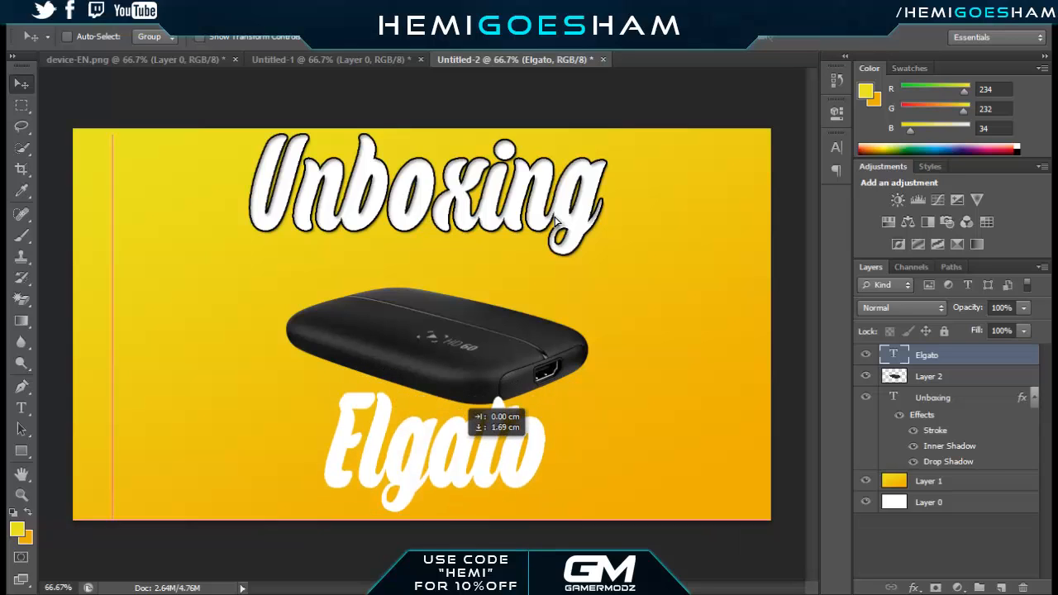